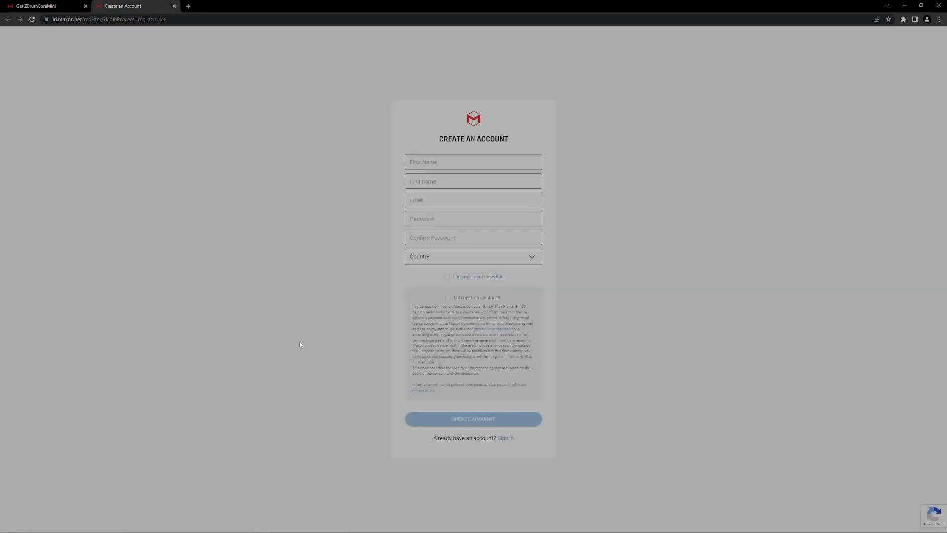
Return to the ZBrushCoreMini download page, then switch to the mail app to look for the download link.
left_click(51, 6)
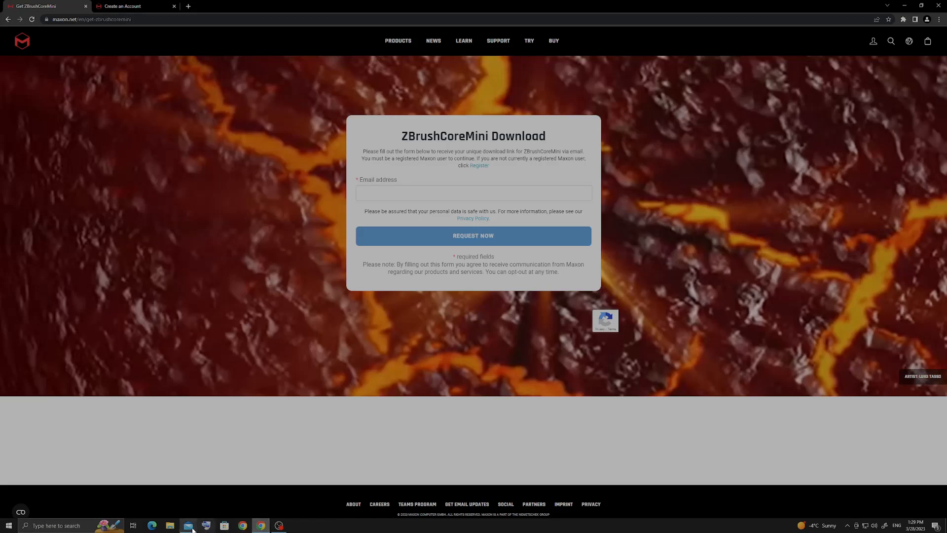
mouse_move(188, 525)
left_click(229, 497)
scroll(197, 345, "up", 5)
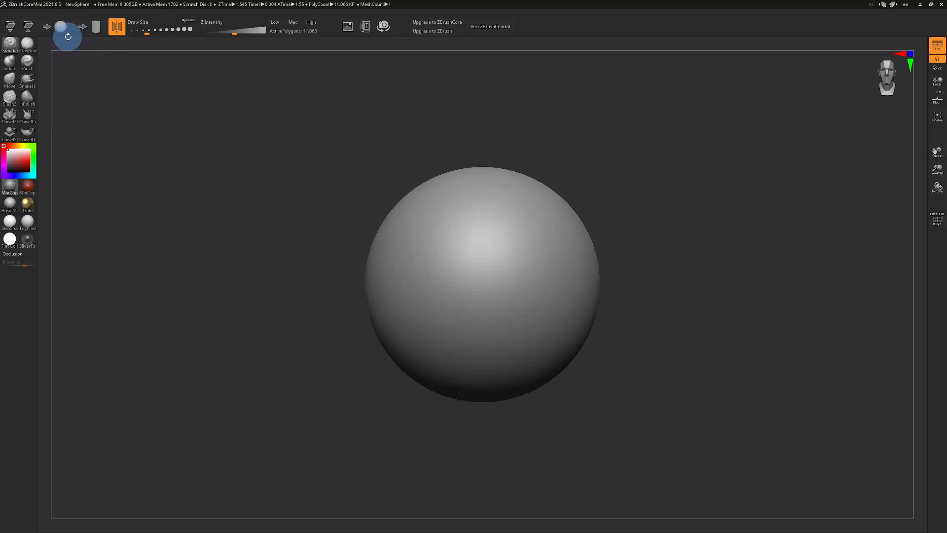
Create a new stone block for sculpting without saving the current project, and turn off X symmetry.
left_click(97, 27)
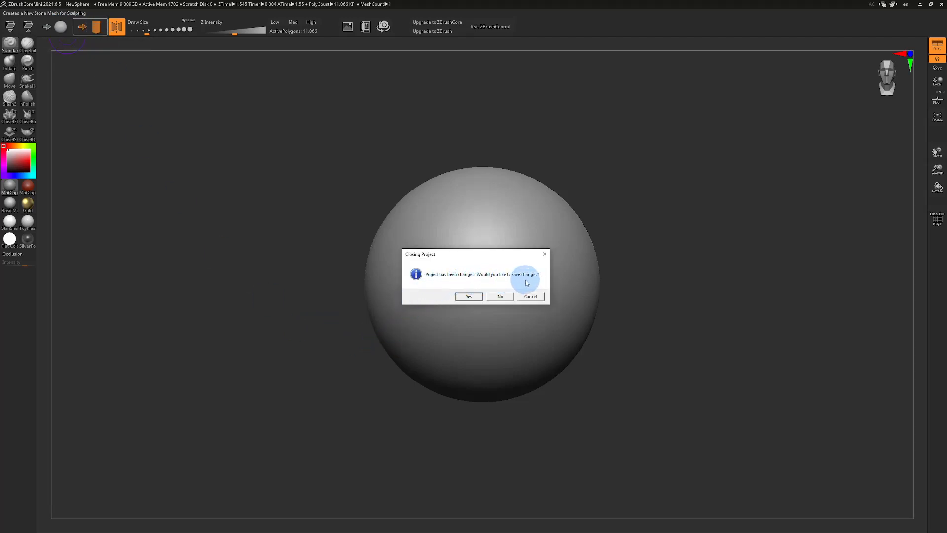
left_click(493, 296)
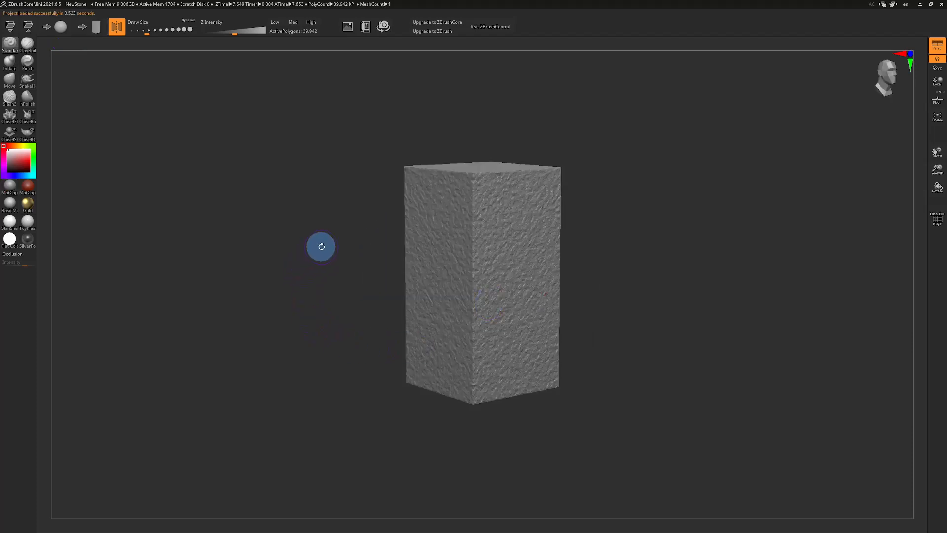
left_click(116, 27)
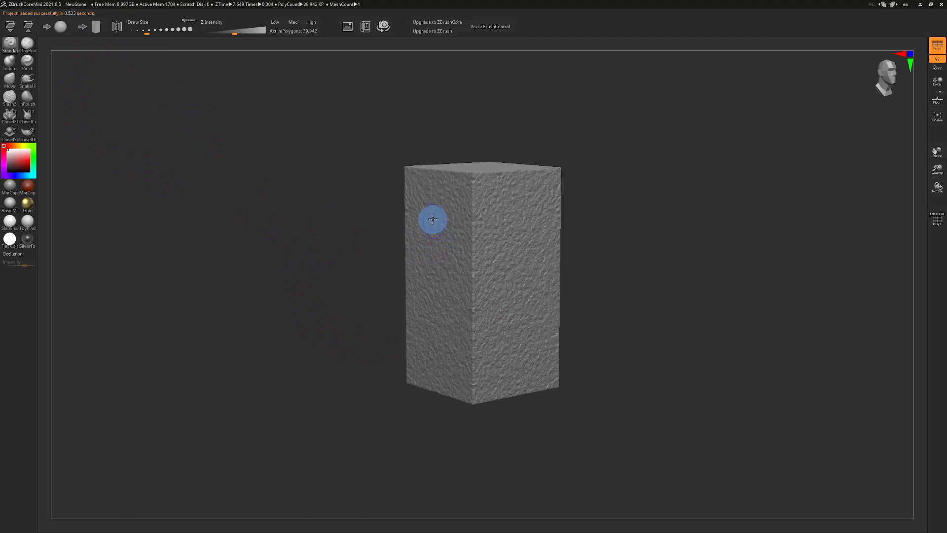
Try one brush stroke on the block without symmetry and one with symmetry on, and undo both strokes.
left_click_drag(432, 220, 439, 305)
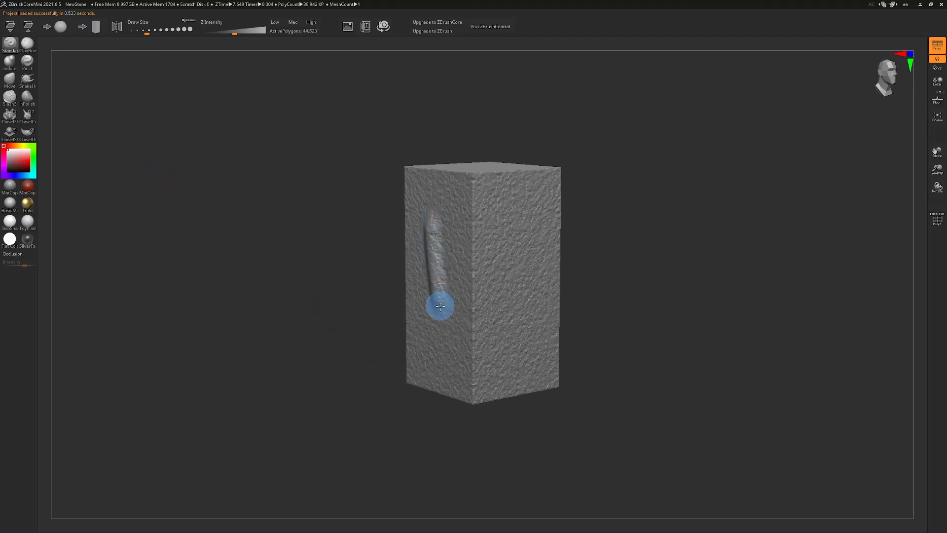
left_click(113, 29)
left_click_drag(490, 232, 502, 337)
key("ctrl+z")
key("ctrl+z")
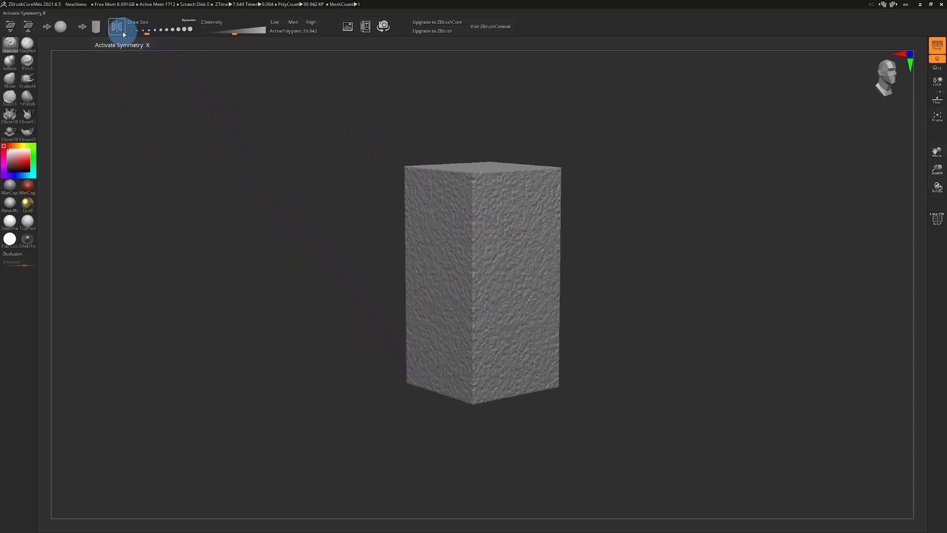
Increase the brush's Draw Size slightly.
mouse_move(145, 33)
left_mouse_down()
mouse_move(167, 34)
mouse_move(152, 37)
left_mouse_up()
key("s")
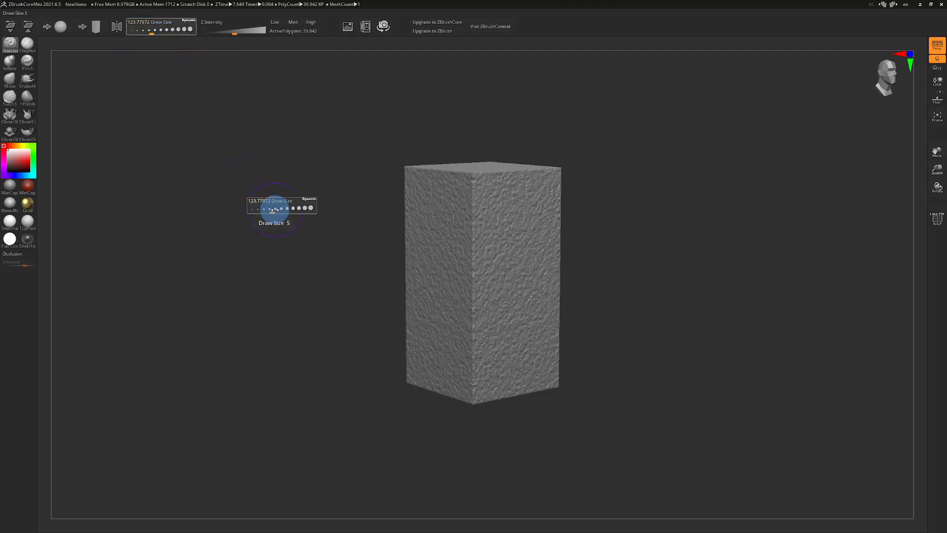
left_click_drag(285, 211, 278, 211)
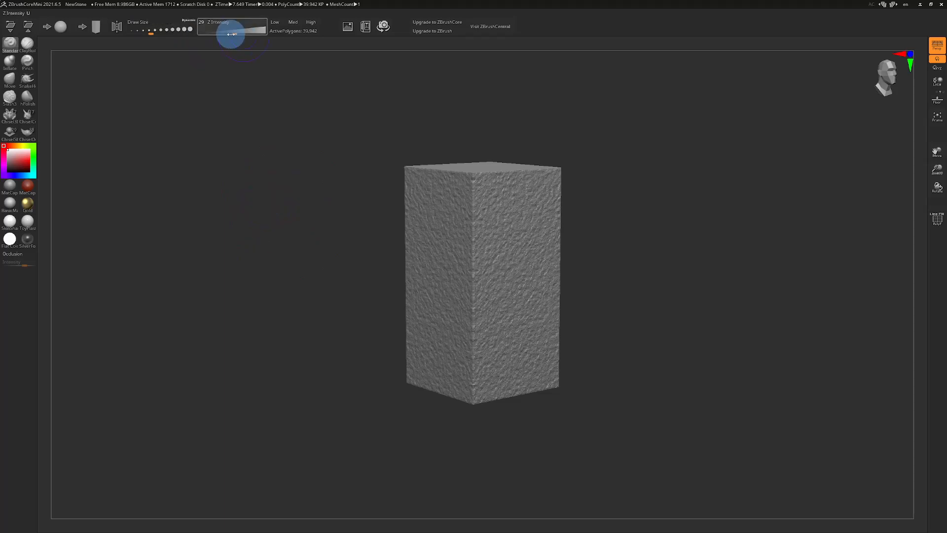
Compare test strokes on the block at low and high Z Intensity, undo both, and set a moderate Z Intensity.
left_click_drag(424, 242, 437, 284)
left_click_drag(221, 35, 255, 35)
left_click_drag(509, 215, 534, 303)
key("ctrl+z")
key("ctrl+z")
mouse_move(230, 34)
left_mouse_down()
mouse_move(247, 30)
mouse_move(227, 33)
left_mouse_up()
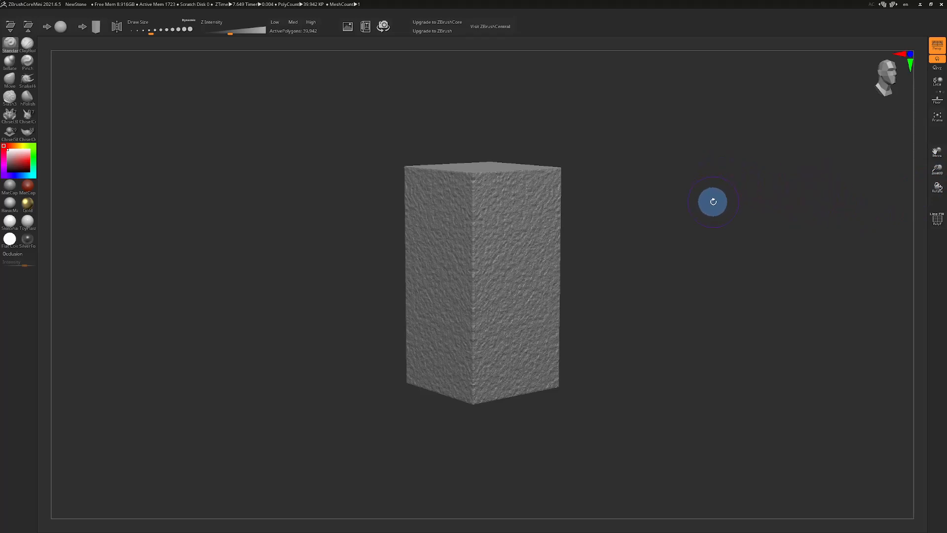
Examine the stone block by rotating, panning and zooming the view.
left_click_drag(660, 200, 759, 213)
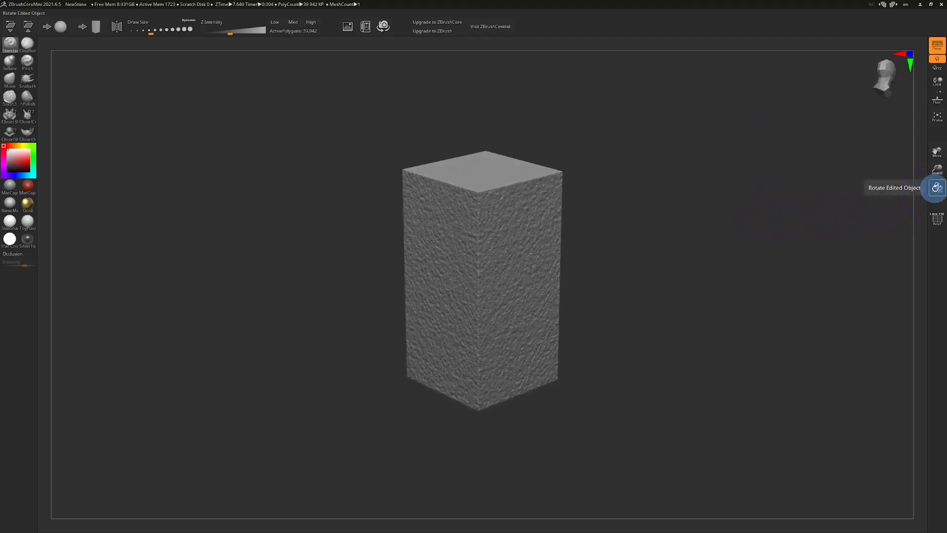
left_click_drag(937, 187, 894, 220)
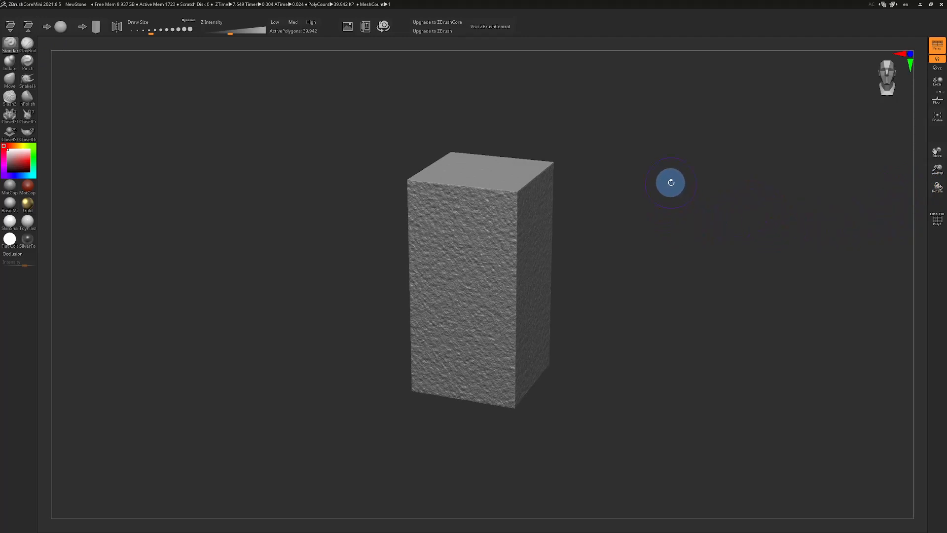
mouse_move(671, 186)
left_mouse_down("alt")
mouse_move(719, 215)
mouse_move(639, 247)
mouse_move(554, 142)
mouse_move(740, 104)
mouse_move(767, 205)
mouse_move(679, 179)
left_mouse_up("alt")
left_click_drag(934, 154, 910, 155)
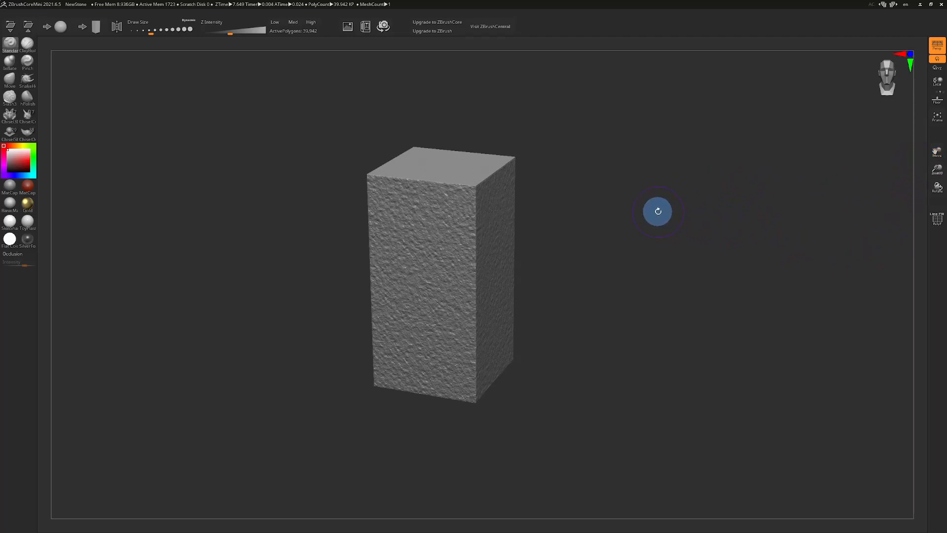
left_click_drag(658, 211, 458, 256, "alt")
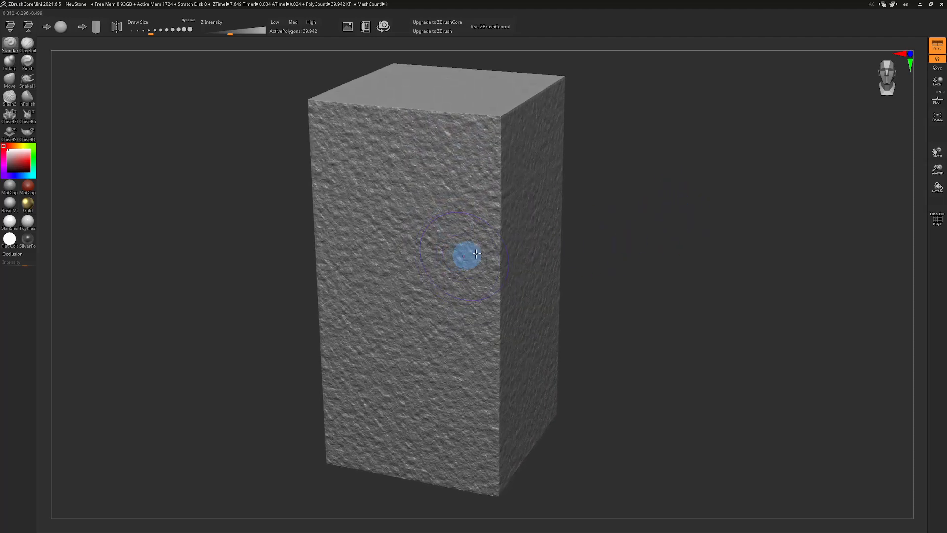
left_click_drag(690, 232, 689, 211, "alt")
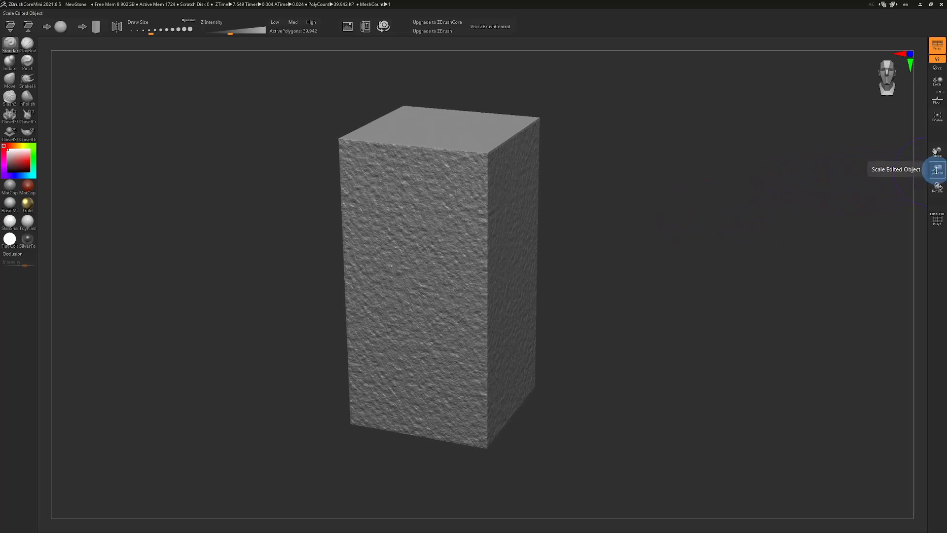
mouse_move(936, 168)
left_mouse_down()
mouse_move(932, 153)
mouse_move(936, 169)
left_mouse_up()
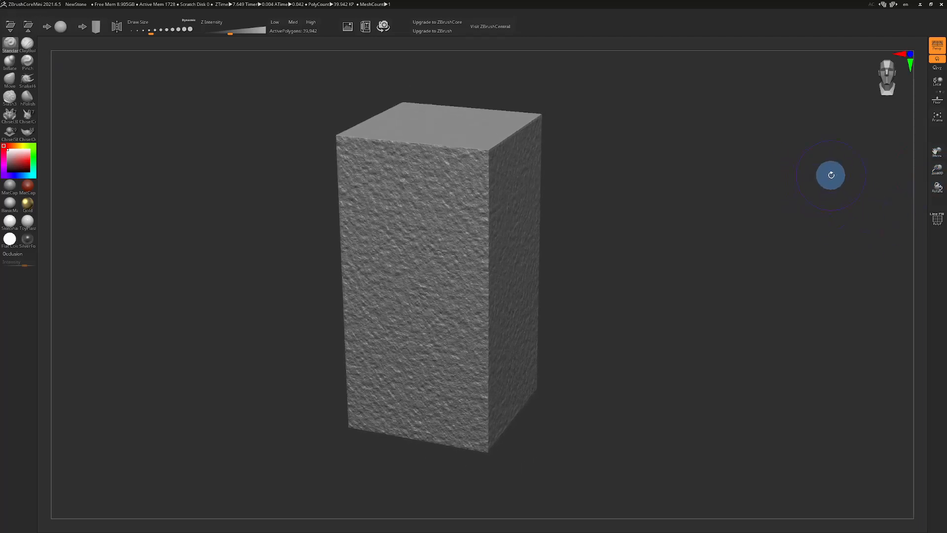
left_click_drag(678, 317, 706, 293, "alt")
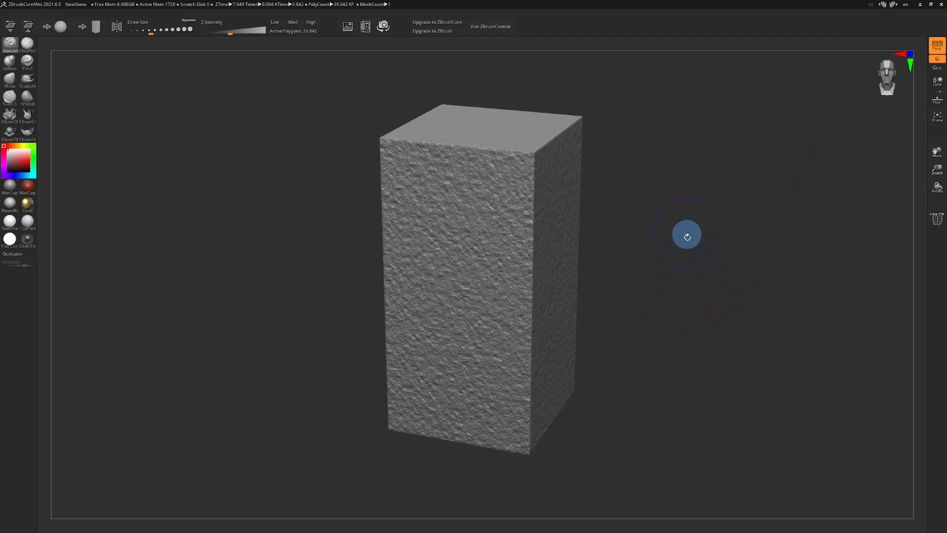
Snap the view to a straight-on side of the block, and reorient it with the head-shaped view indicator.
mouse_move(687, 248)
left_mouse_down("shift")
mouse_move(691, 240)
mouse_move(697, 271)
mouse_move(679, 271)
mouse_move(694, 277)
mouse_move(680, 258)
mouse_move(700, 266)
mouse_move(670, 277)
mouse_move(710, 281)
mouse_move(714, 241)
mouse_move(708, 258)
mouse_move(714, 252)
mouse_move(717, 260)
left_mouse_up("shift")
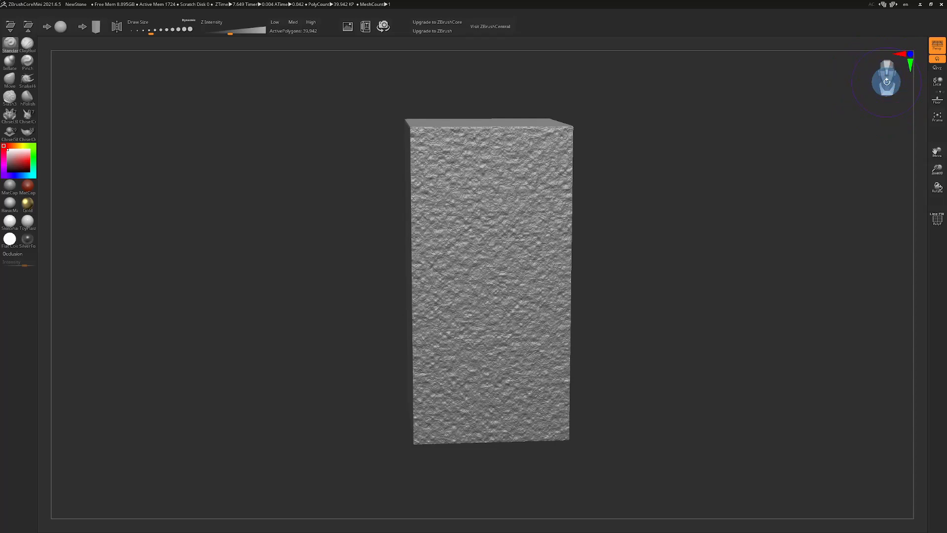
left_click(887, 82)
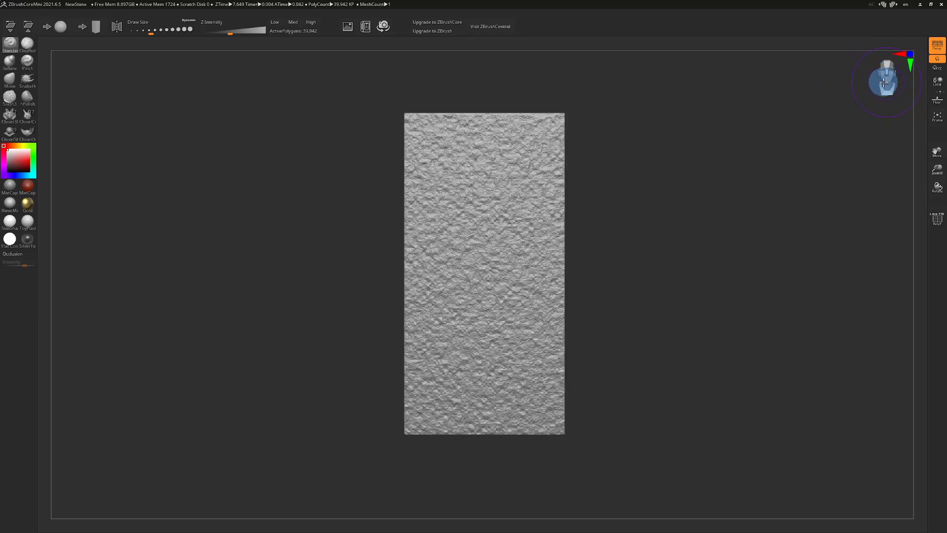
mouse_move(888, 82)
left_mouse_down()
mouse_move(875, 80)
mouse_move(892, 92)
mouse_move(893, 73)
mouse_move(902, 79)
left_mouse_up()
left_click_drag(808, 165, 805, 178)
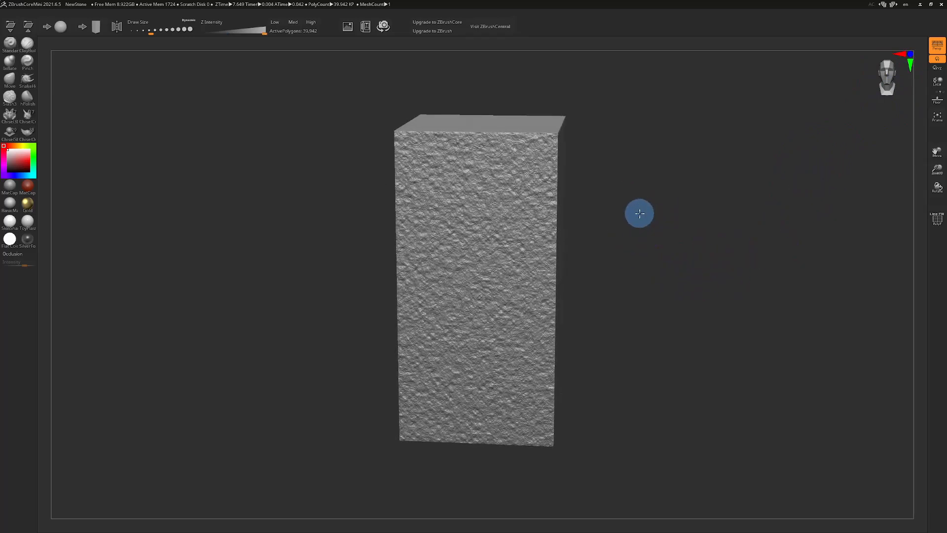
left_click_drag(639, 213, 663, 201)
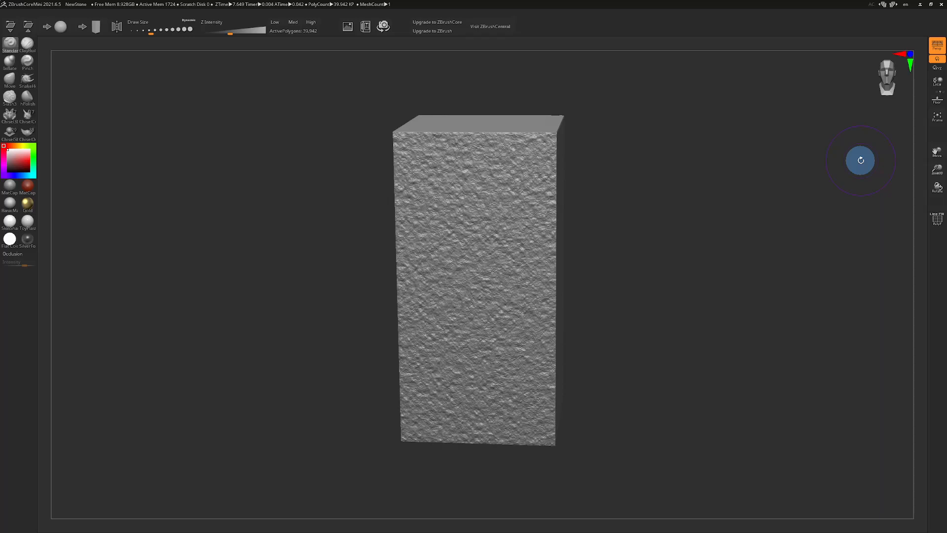
Frame the whole block in the canvas, rescale the view, and frame it again.
left_click(937, 120)
right_click_drag(778, 229, 755, 224, "ctrl")
left_click(939, 119)
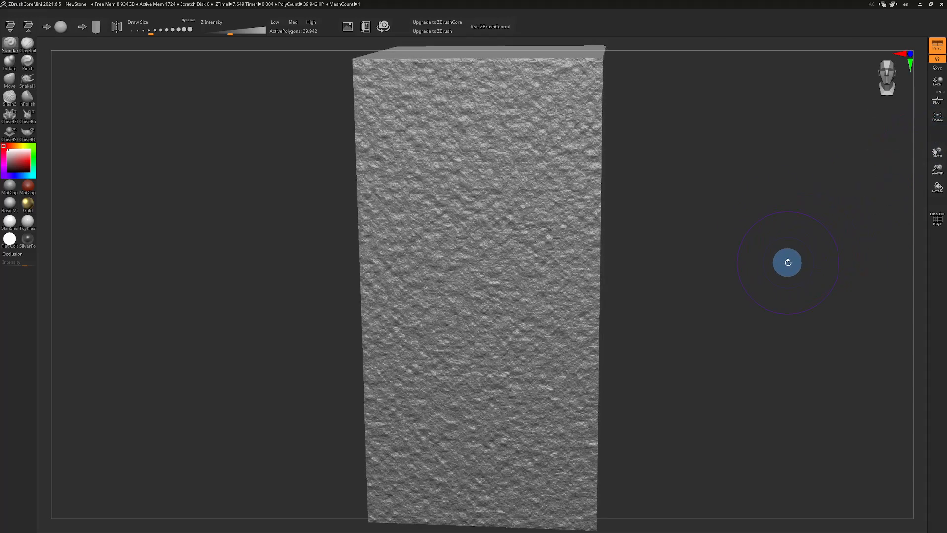
right_click_drag(787, 263, 752, 253, "ctrl")
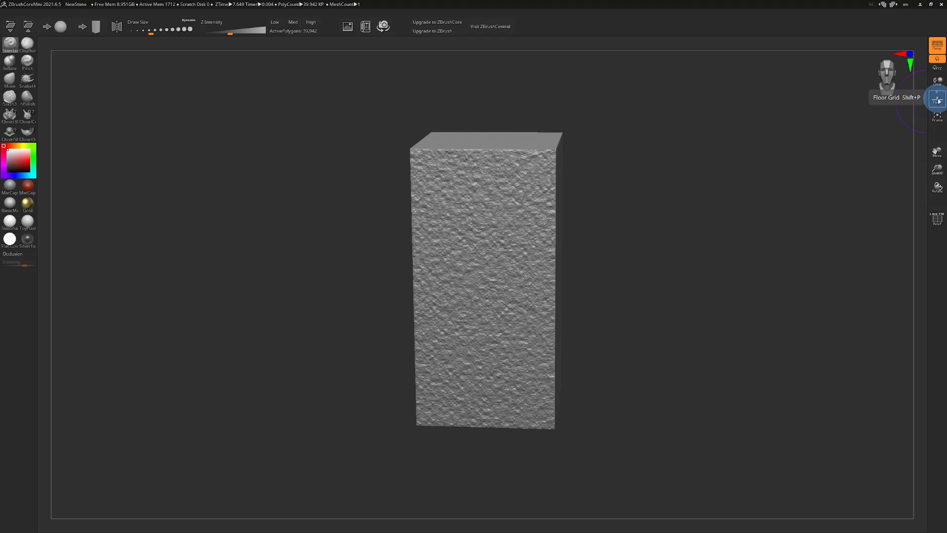
Show the floor grid, view the block against it from several angles, and hide the grid again.
left_click(938, 100)
mouse_move(773, 264)
left_mouse_down()
mouse_move(830, 277)
mouse_move(774, 265)
left_mouse_up()
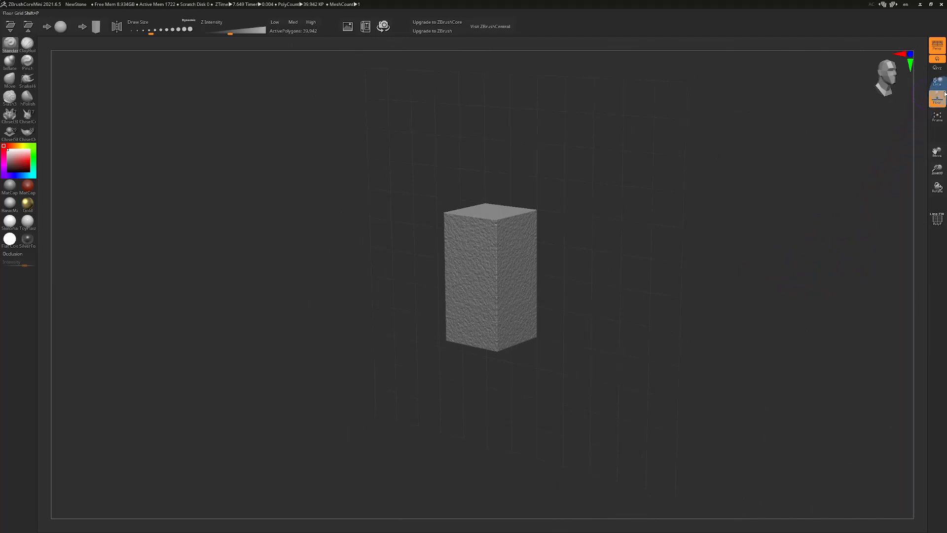
left_click_drag(846, 306, 829, 295)
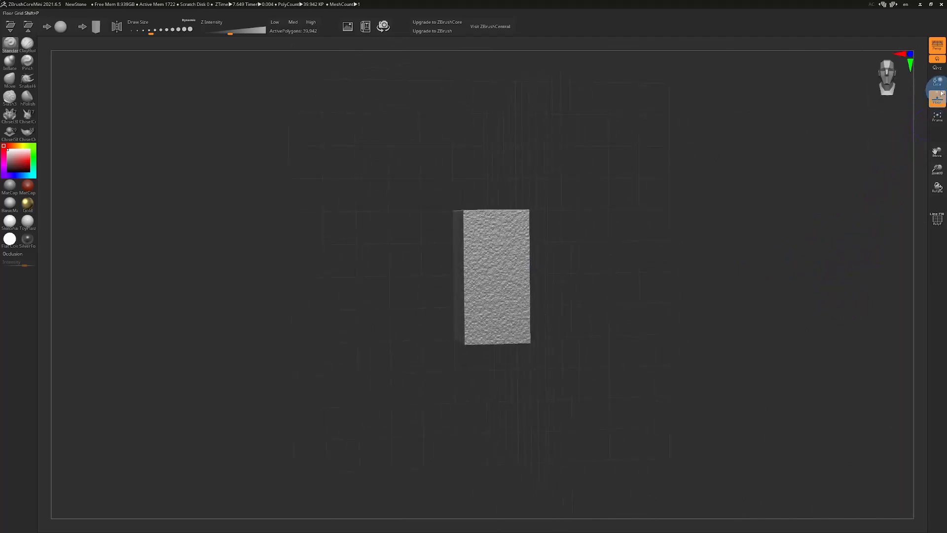
left_click_drag(843, 335, 840, 369)
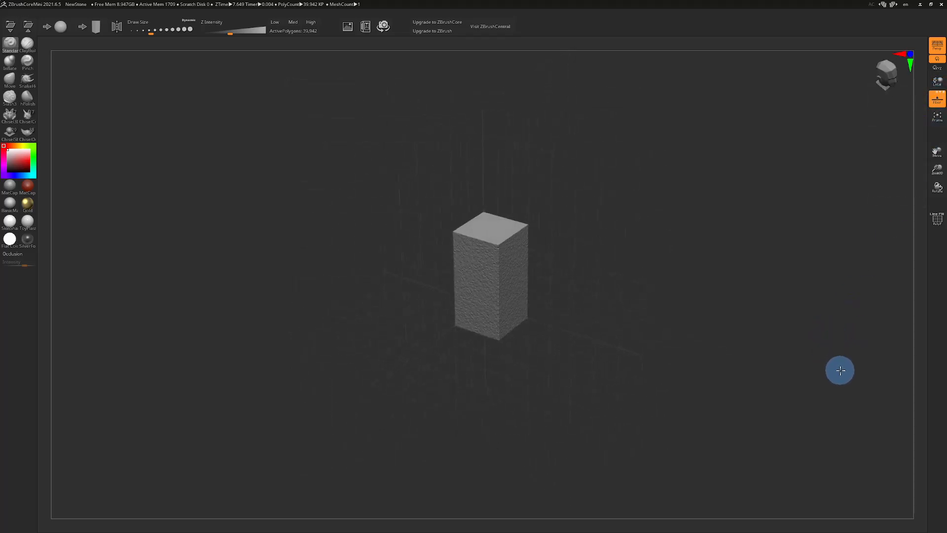
left_click_drag(837, 364, 826, 340)
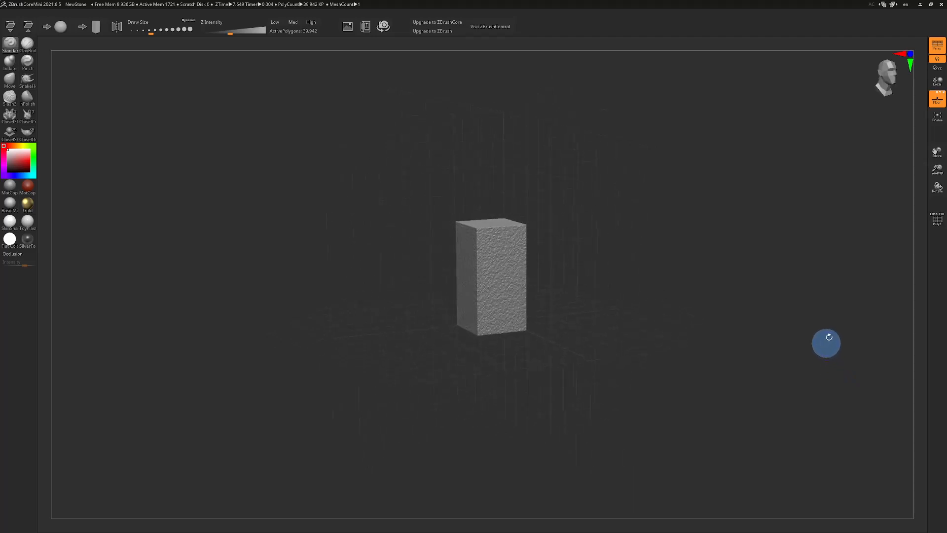
left_click(938, 100)
right_click_drag(708, 379, 733, 416, "ctrl")
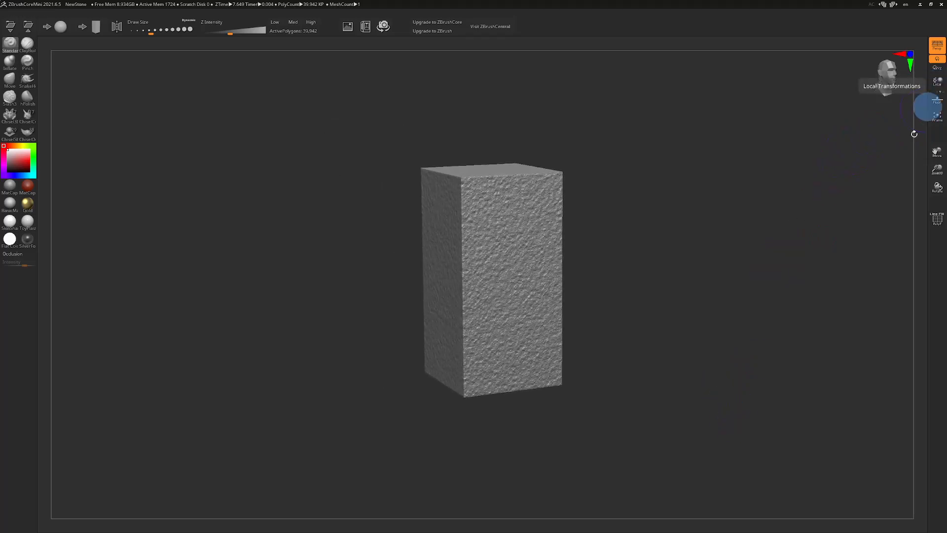
Try Local Transformations by rotating around a test stroke on the block, undo the stroke, and turn the option off.
left_click_drag(682, 240, 708, 227)
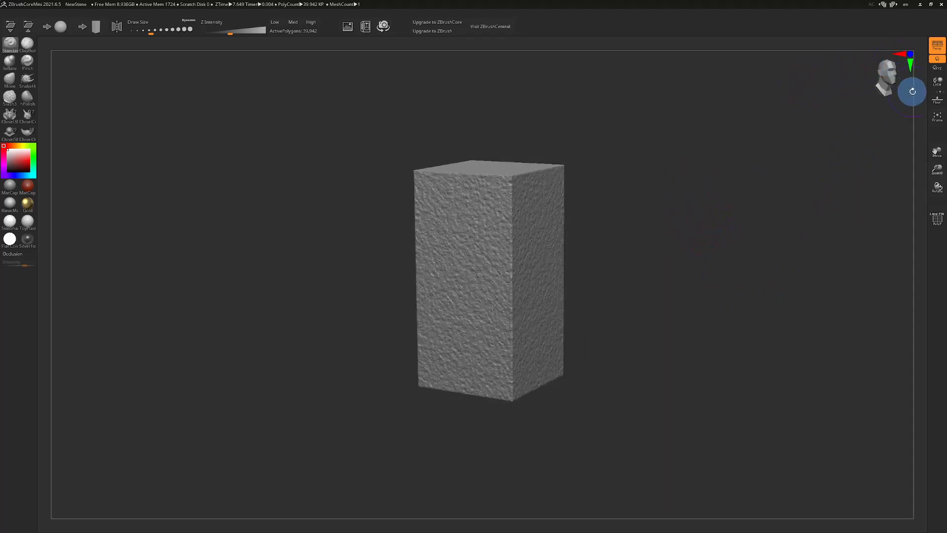
left_click(937, 81)
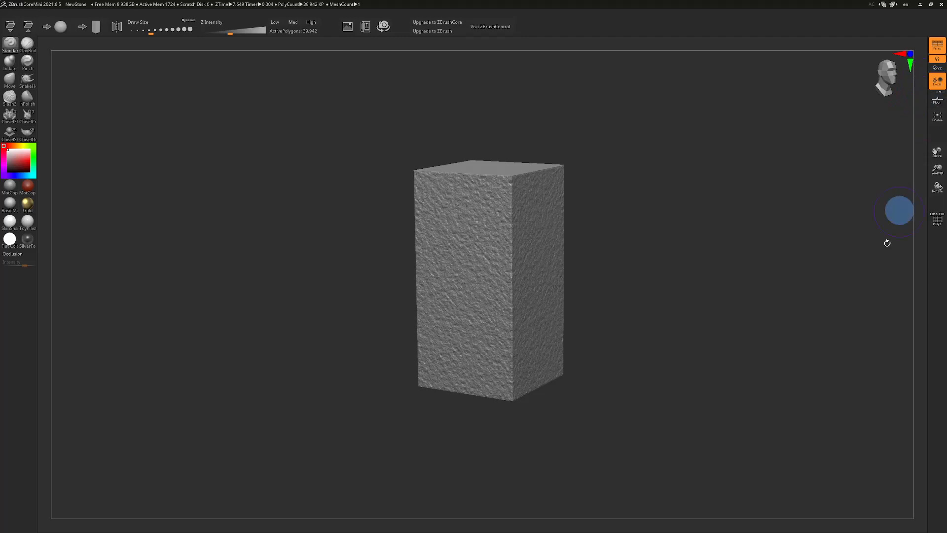
left_click_drag(541, 211, 548, 256)
mouse_move(660, 257)
left_mouse_down()
mouse_move(622, 258)
mouse_move(643, 252)
mouse_move(674, 315)
mouse_move(674, 250)
mouse_move(701, 258)
mouse_move(672, 255)
left_mouse_up()
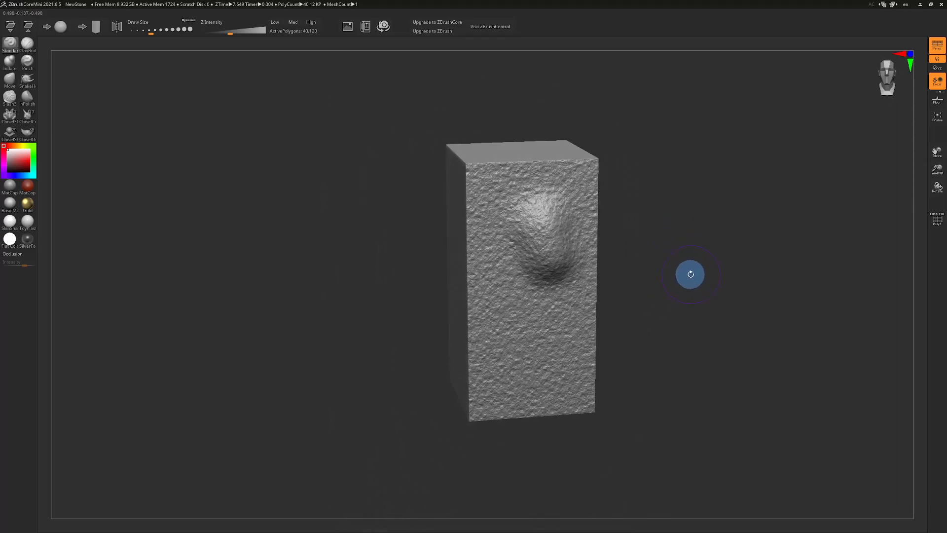
key("ctrl+z")
left_click_drag(663, 219, 714, 258)
left_click(931, 81)
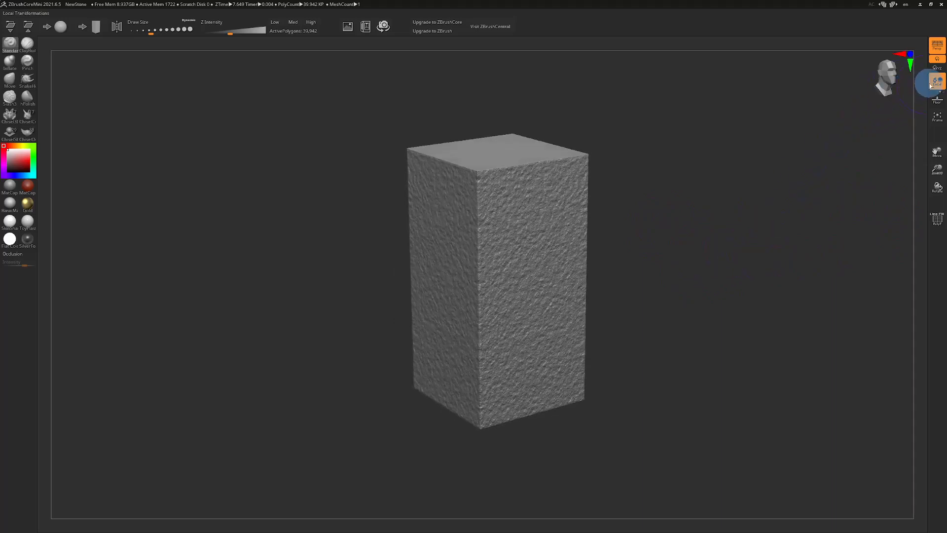
Try rotating the block's view on all axes, and restore the previous rotation mode.
left_click(936, 69)
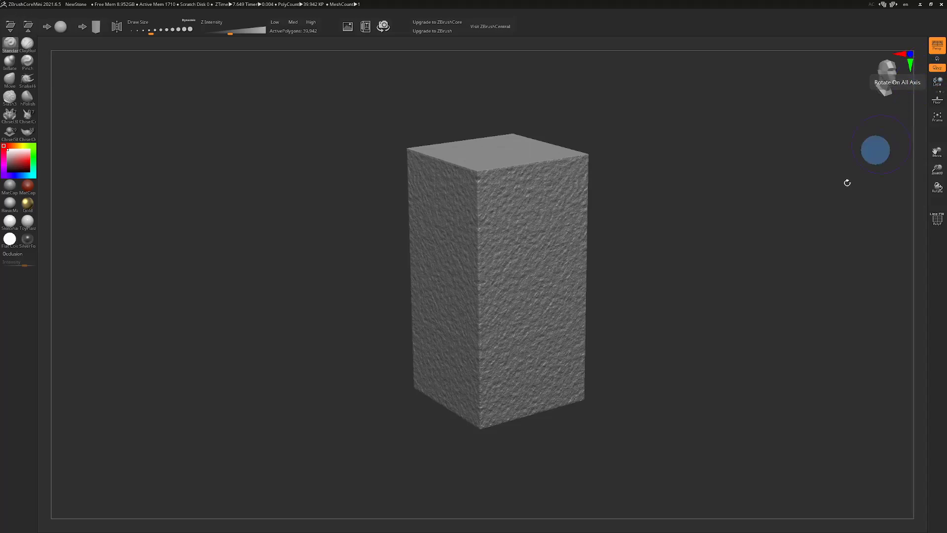
mouse_move(723, 193)
left_mouse_down()
mouse_move(753, 207)
mouse_move(736, 289)
mouse_move(679, 197)
mouse_move(762, 222)
mouse_move(712, 313)
mouse_move(674, 254)
mouse_move(718, 211)
left_mouse_up()
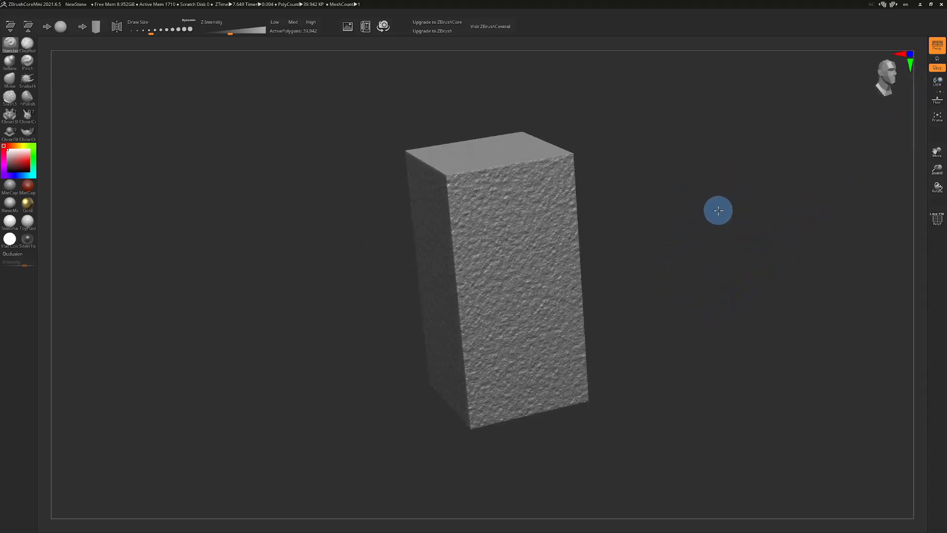
left_click(937, 60)
mouse_move(716, 234)
left_mouse_down()
mouse_move(720, 228)
mouse_move(720, 250)
mouse_move(797, 250)
mouse_move(612, 251)
mouse_move(729, 249)
mouse_move(721, 250)
left_mouse_up()
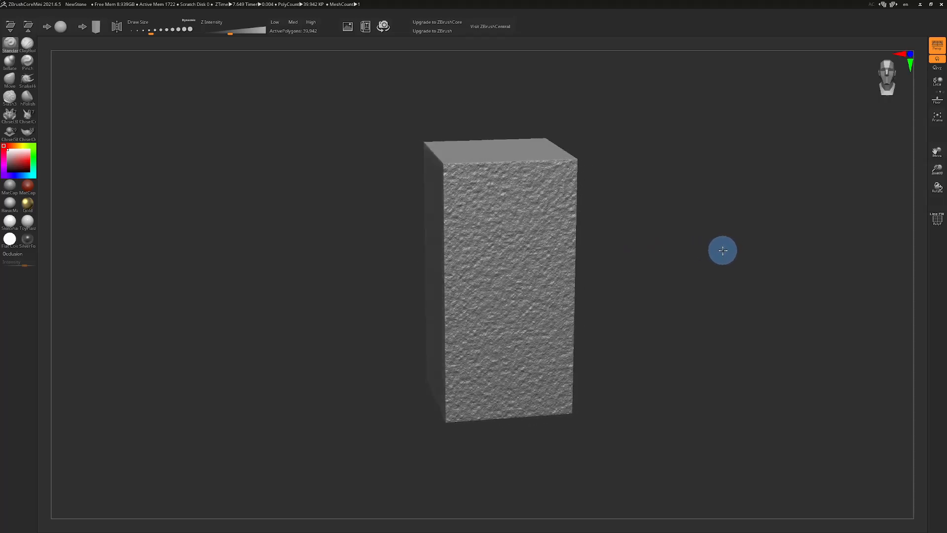
Turn Perspective Distortion off to compare the block's appearance, and turn it back on.
left_click(934, 46)
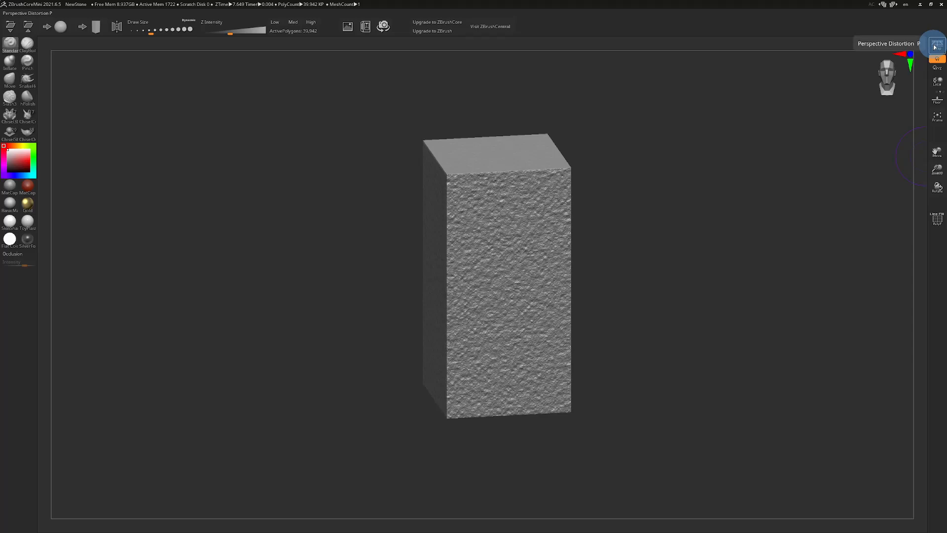
left_click(935, 46)
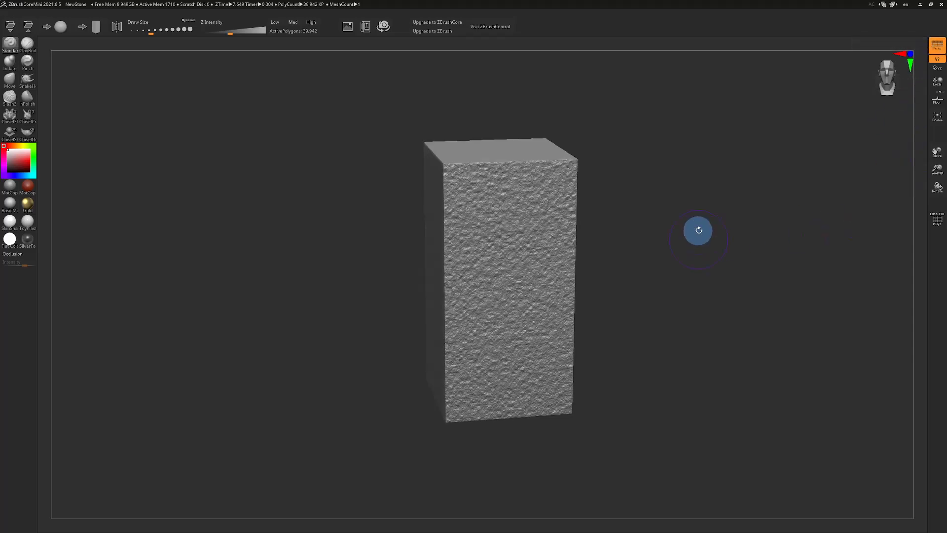
Start a new sphere project for sculpting without saving the changes to the stone block.
left_click(68, 34)
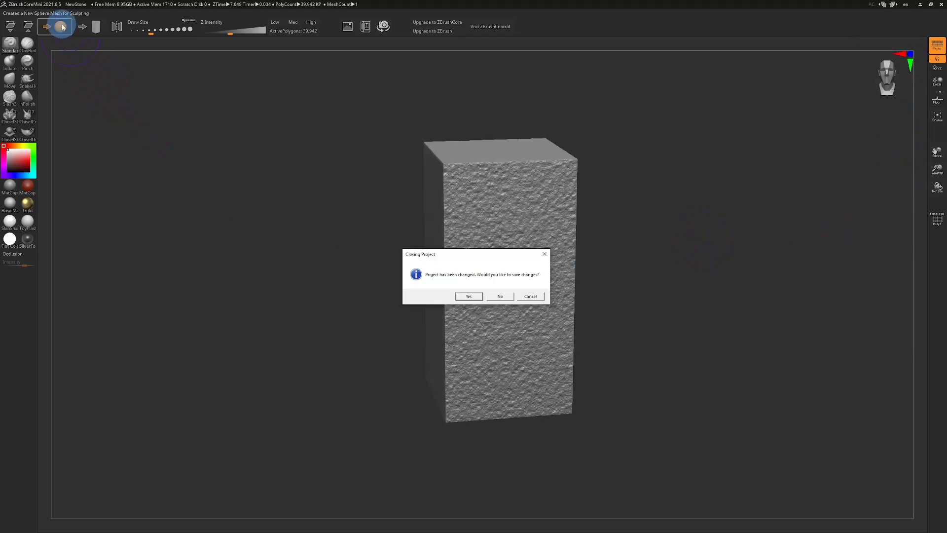
left_click(501, 300)
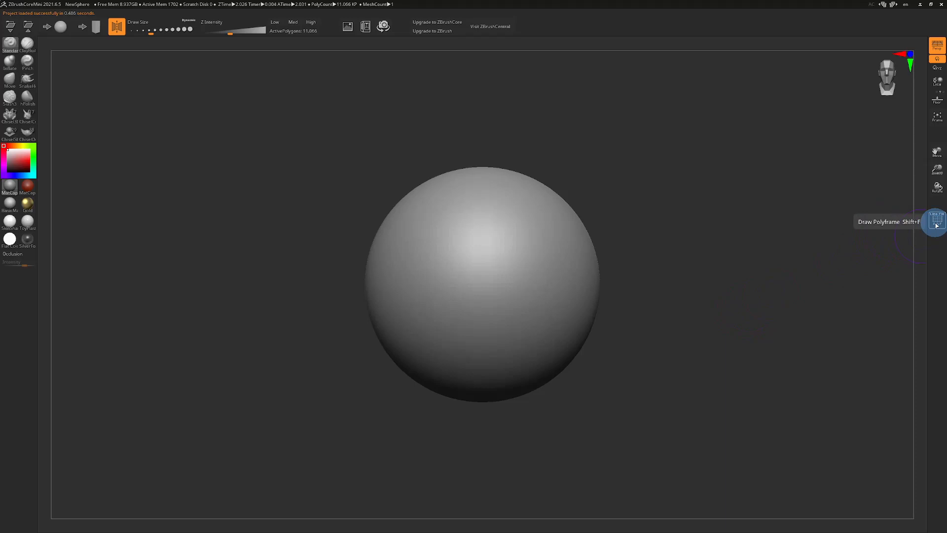
Show the polyframe on the sphere, examine its mesh close up and from several angles, and hide the polyframe again.
left_click(937, 223)
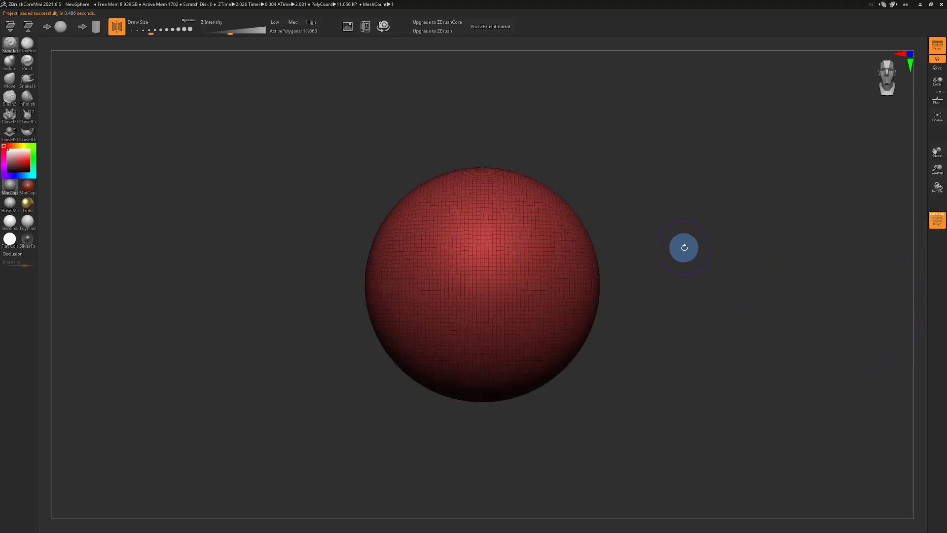
left_click_drag(687, 349, 746, 416)
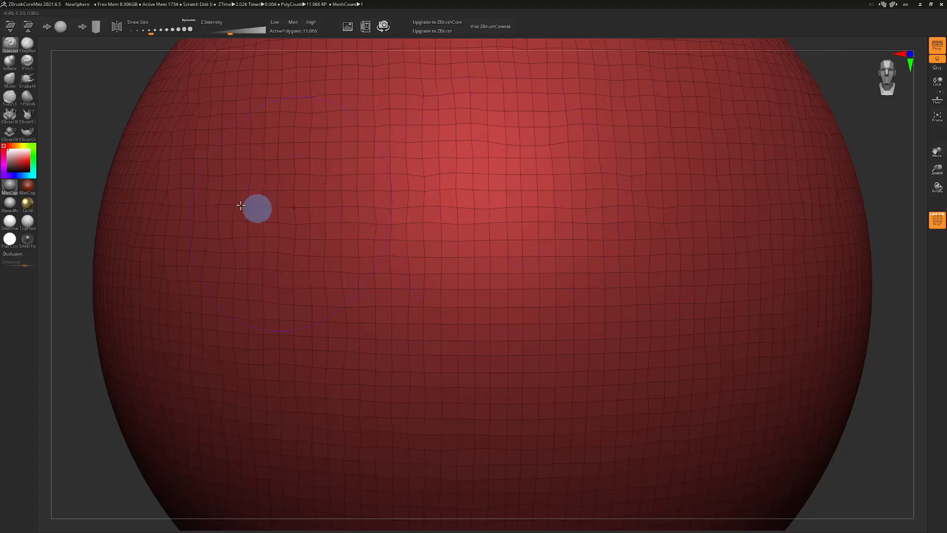
left_click_drag(93, 106, 116, 108)
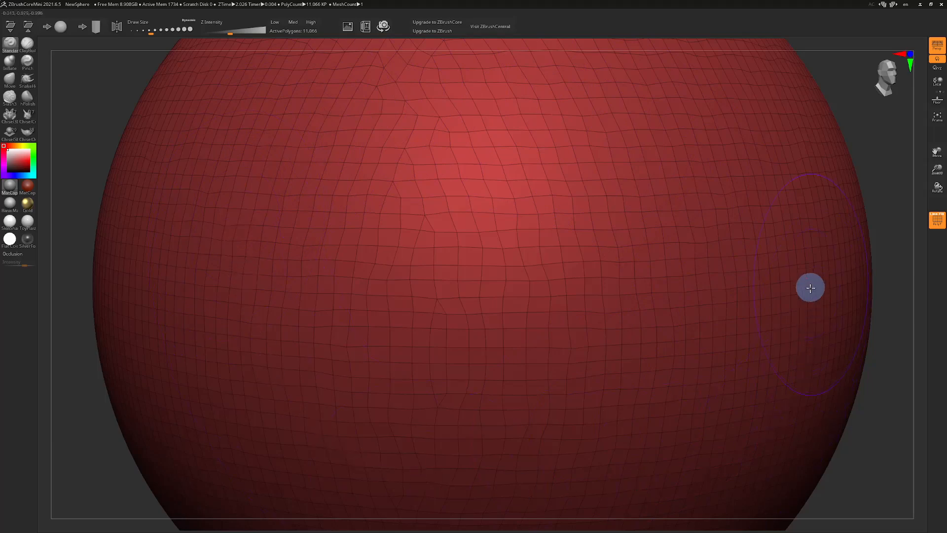
left_click_drag(885, 148, 867, 102)
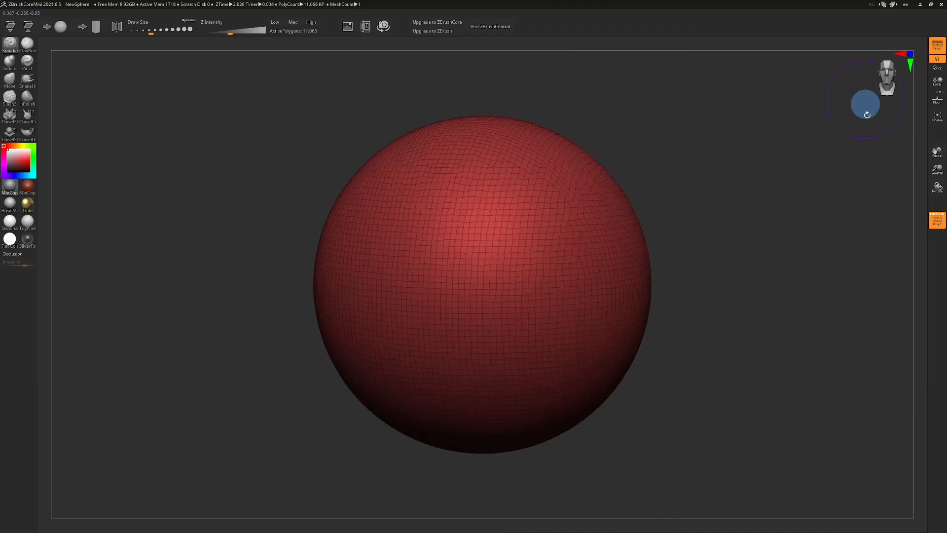
key("shift+f")
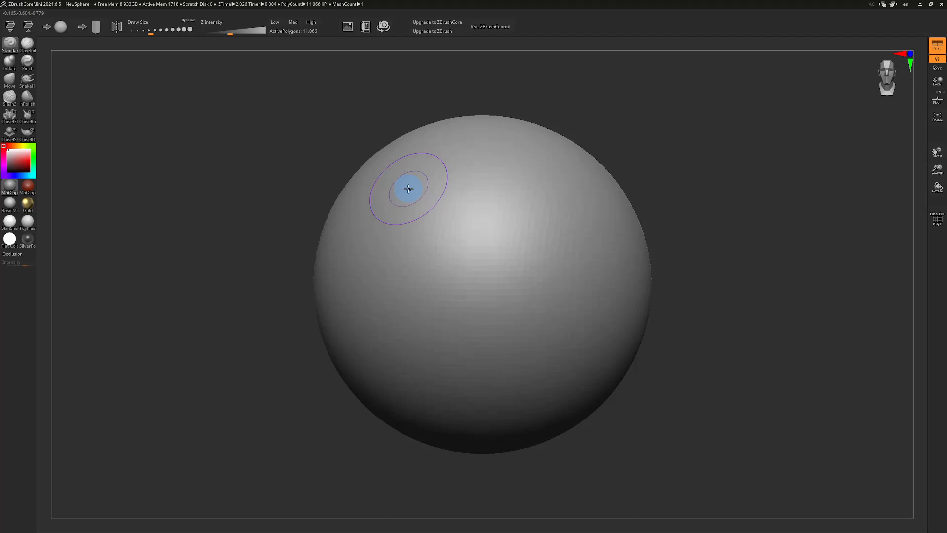
Sculpt freehand test strokes over the sphere's front with the Standard brush, turning on symmetry after the first strokes.
mouse_move(407, 190)
left_mouse_down()
mouse_move(412, 183)
mouse_move(387, 350)
mouse_move(494, 251)
left_mouse_up()
key("x")
mouse_move(617, 203)
left_mouse_down()
mouse_move(575, 404)
mouse_move(532, 165)
mouse_move(493, 383)
mouse_move(511, 251)
mouse_move(518, 314)
mouse_move(501, 190)
mouse_move(549, 349)
mouse_move(469, 334)
mouse_move(527, 224)
mouse_move(430, 249)
mouse_move(590, 312)
mouse_move(493, 223)
mouse_move(485, 334)
mouse_move(579, 289)
mouse_move(515, 190)
mouse_move(456, 225)
mouse_move(515, 307)
mouse_move(433, 258)
mouse_move(562, 393)
mouse_move(623, 228)
mouse_move(549, 196)
left_mouse_up()
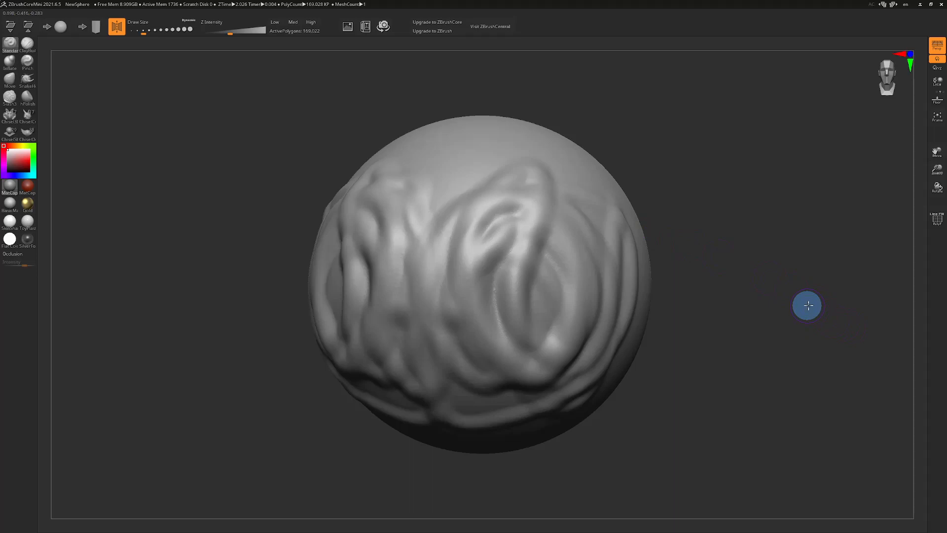
left_click_drag(807, 304, 816, 305)
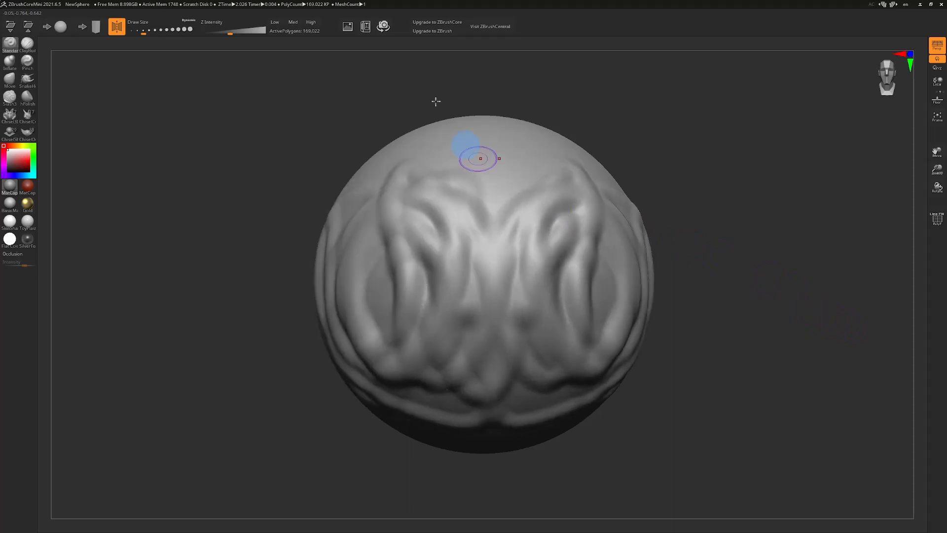
Apply the Low polygon resolution to the sculpted sphere and look over the relief.
left_click(276, 23)
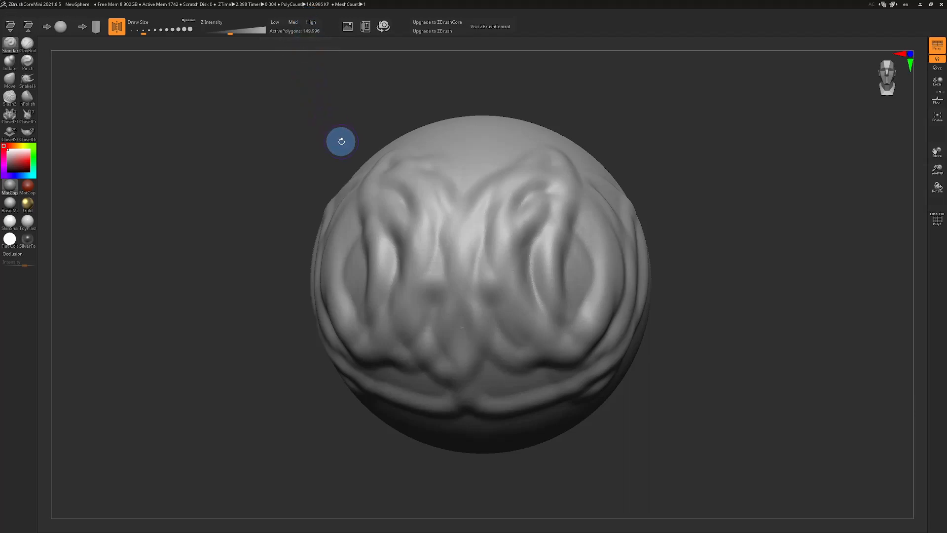
left_click_drag(696, 222, 653, 207)
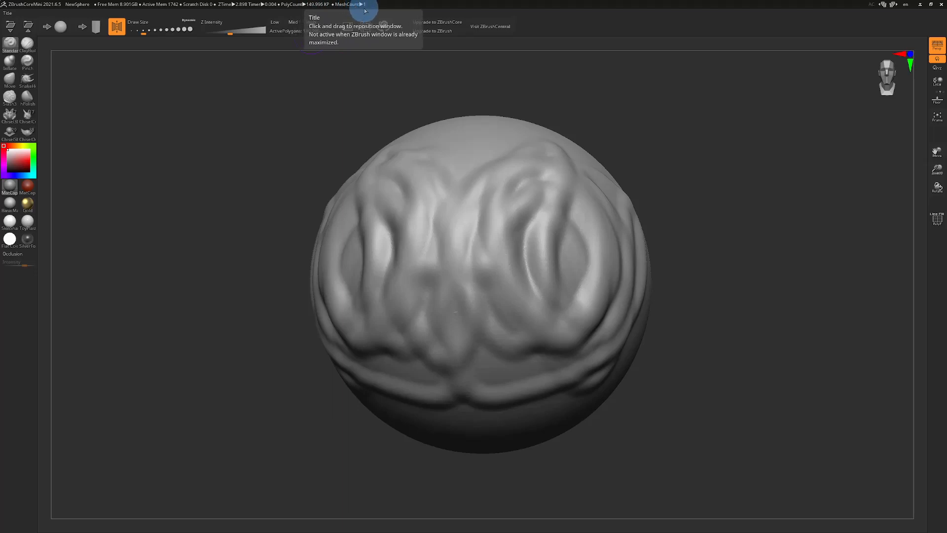
left_click_drag(767, 318, 763, 323)
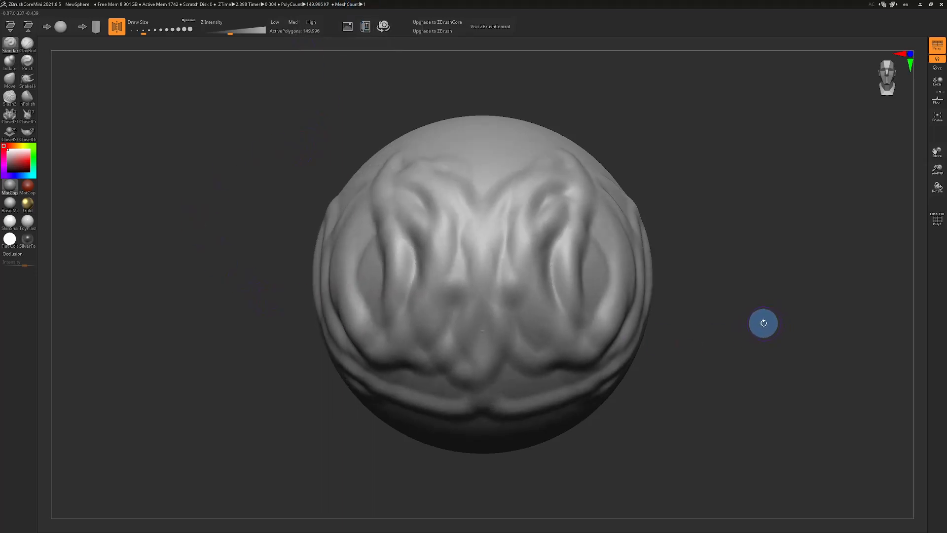
Undo the resolution change and all test strokes on the sphere.
key("ctrl+z")
key("ctrl+z")
key("ctrl+z")
key("ctrl+z")
key("ctrl+z")
key("ctrl+z")
key("ctrl+z")
key("ctrl+z")
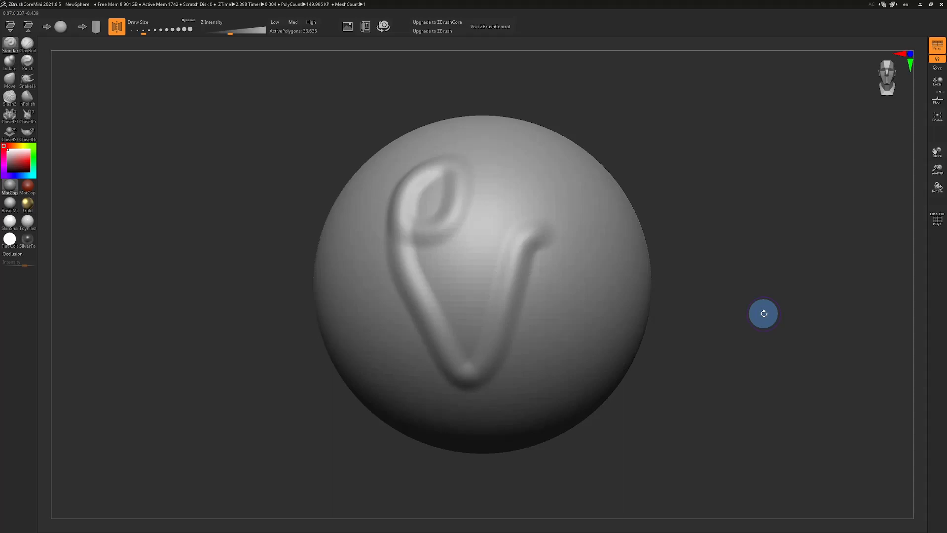
key("ctrl+z")
key("ctrl+z")
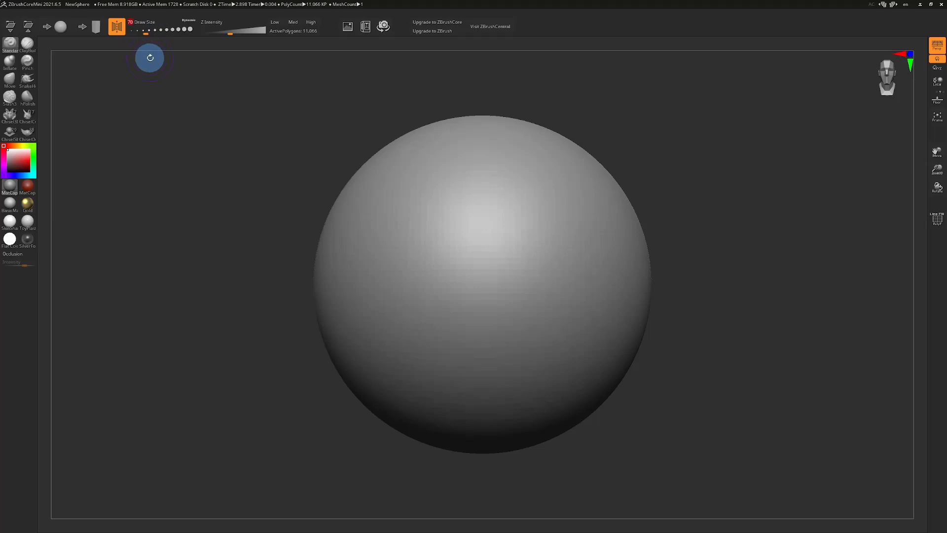
Compare the ClayBuildup and Standard brushes, raise the Standard brush's Z Intensity, try a symmetrical curling stroke, and undo it.
left_click(28, 48)
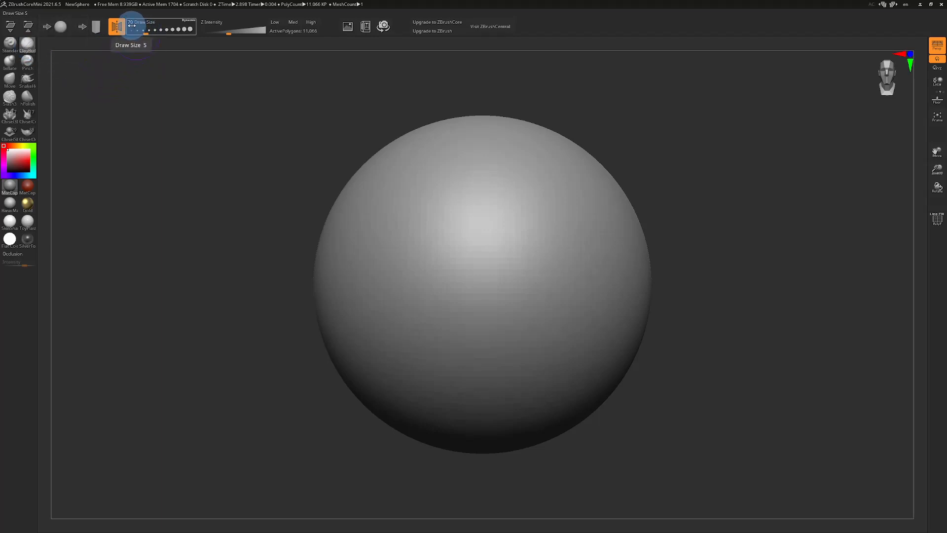
left_click(5, 43)
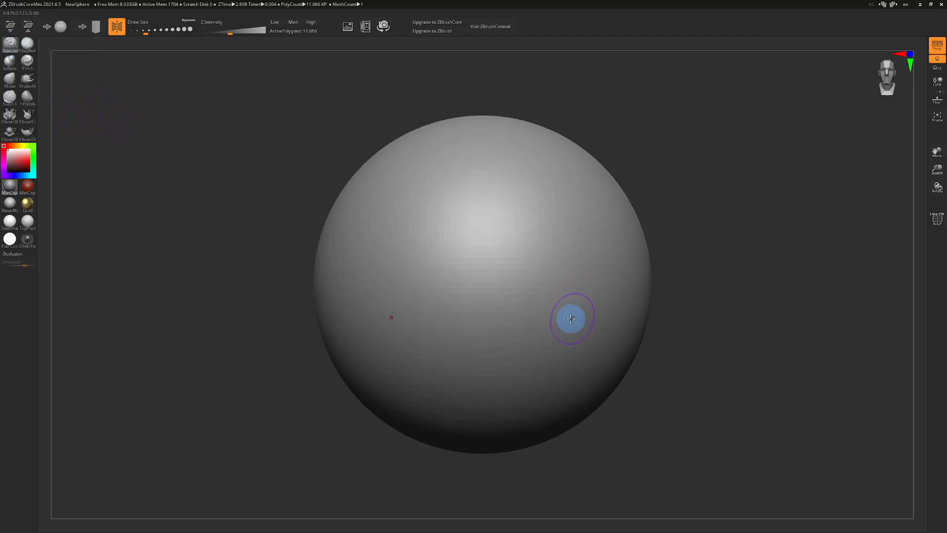
left_click_drag(232, 34, 239, 34)
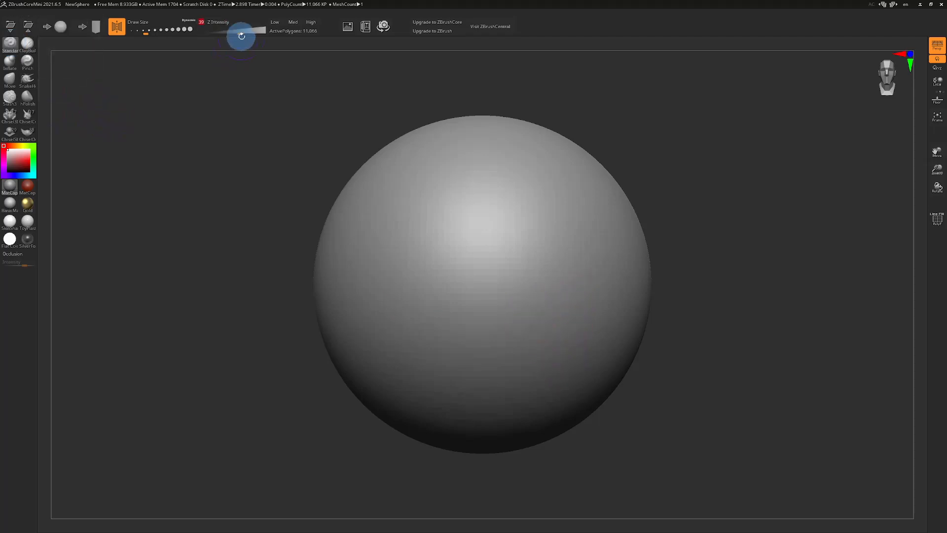
mouse_move(539, 382)
left_mouse_down()
mouse_move(566, 330)
mouse_move(503, 267)
mouse_move(600, 190)
mouse_move(562, 242)
left_mouse_up()
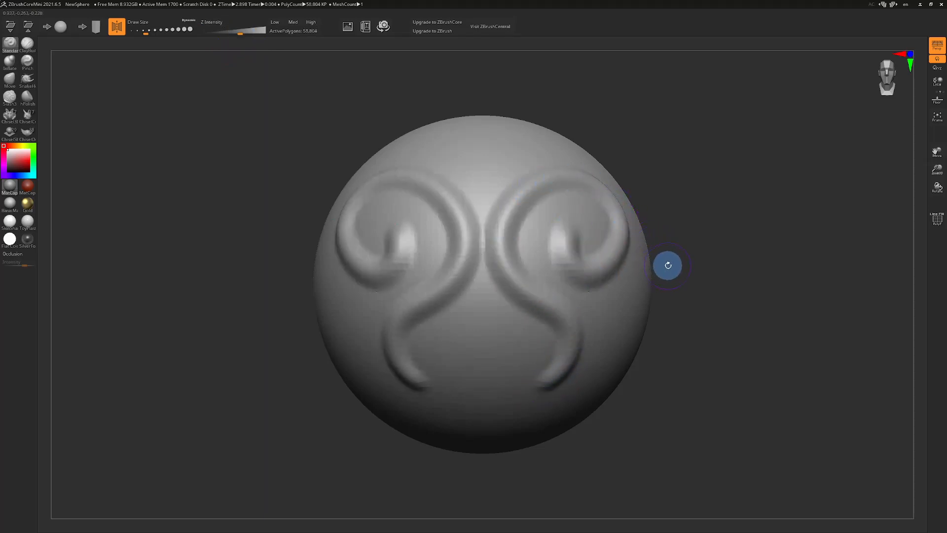
key("ctrl+z")
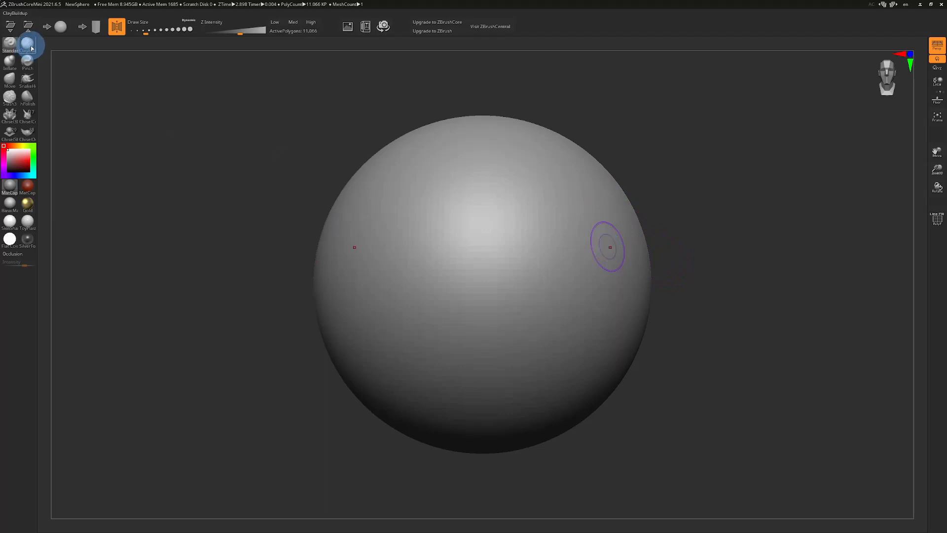
Try the ClayBuildup brush with a vertical buildup on one side of the sphere without symmetry, and undo it.
left_click(33, 51)
mouse_move(401, 275)
left_mouse_down()
mouse_move(406, 216)
mouse_move(397, 289)
left_mouse_up()
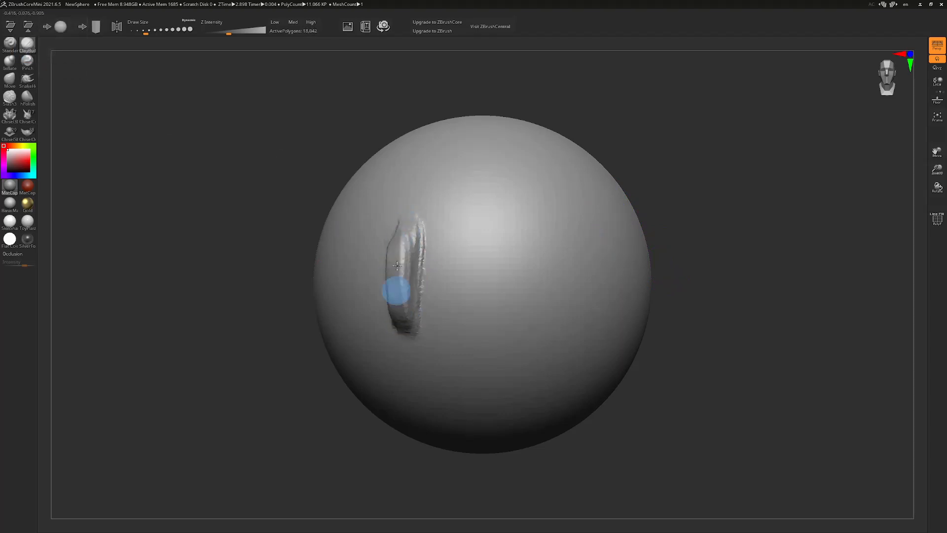
mouse_move(719, 241)
left_mouse_down()
mouse_move(704, 245)
mouse_move(722, 243)
left_mouse_up()
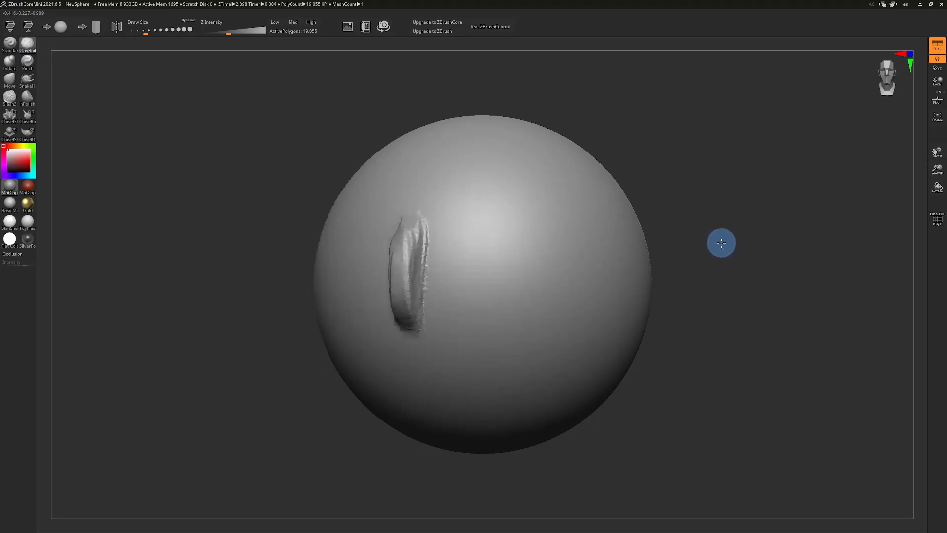
key("ctrl+z")
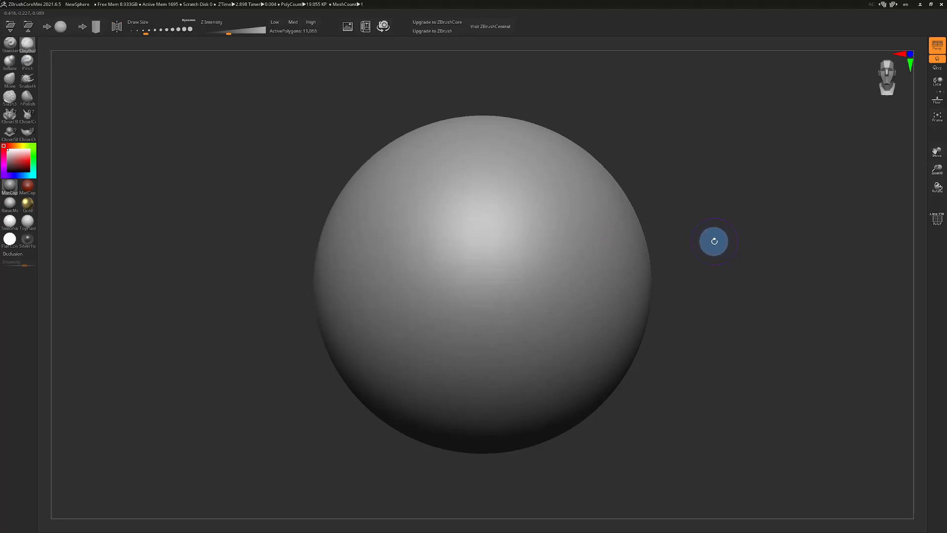
Try the Move brush with a larger draw size by pulling a horn out of the sphere's side, and undo it.
left_click(11, 80)
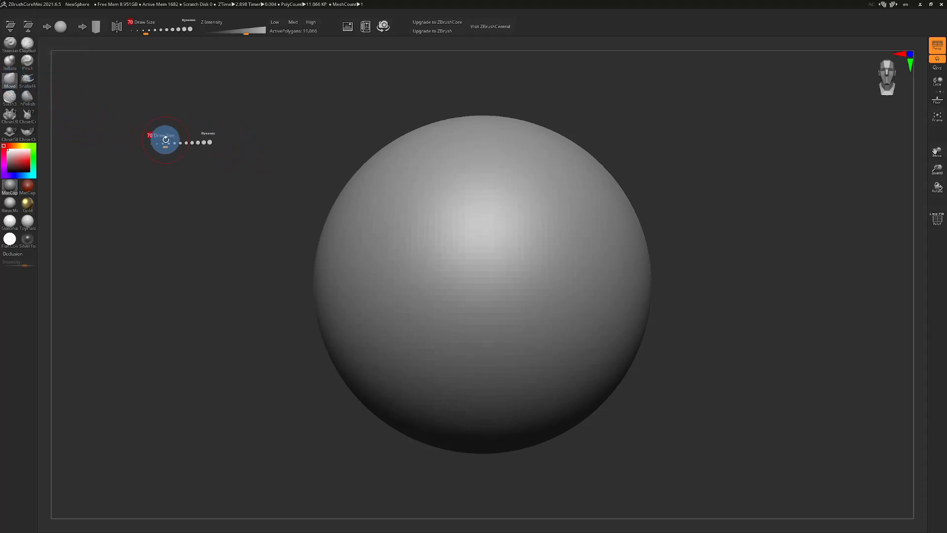
left_click(186, 142)
left_click_drag(624, 234, 820, 112)
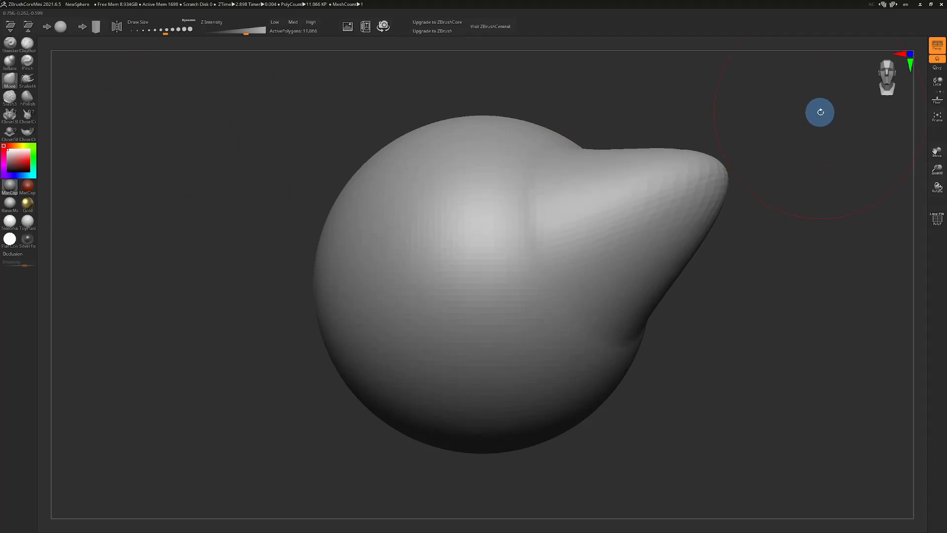
left_click_drag(782, 359, 780, 358)
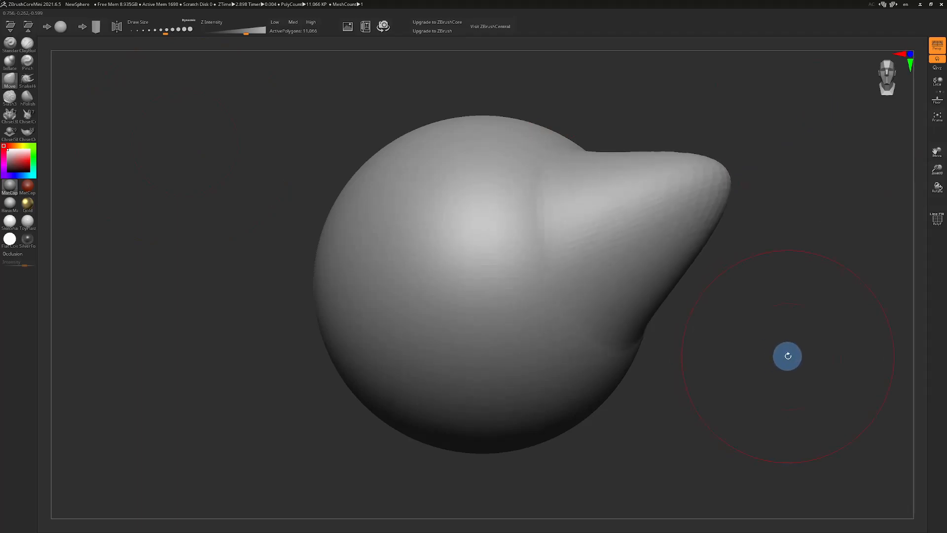
key("ctrl+z")
Try the hPolish brush at a small and a larger draw size to flatten areas of the sphere, and undo the strokes.
left_click(27, 97)
key("s")
left_click_drag(280, 209, 262, 211)
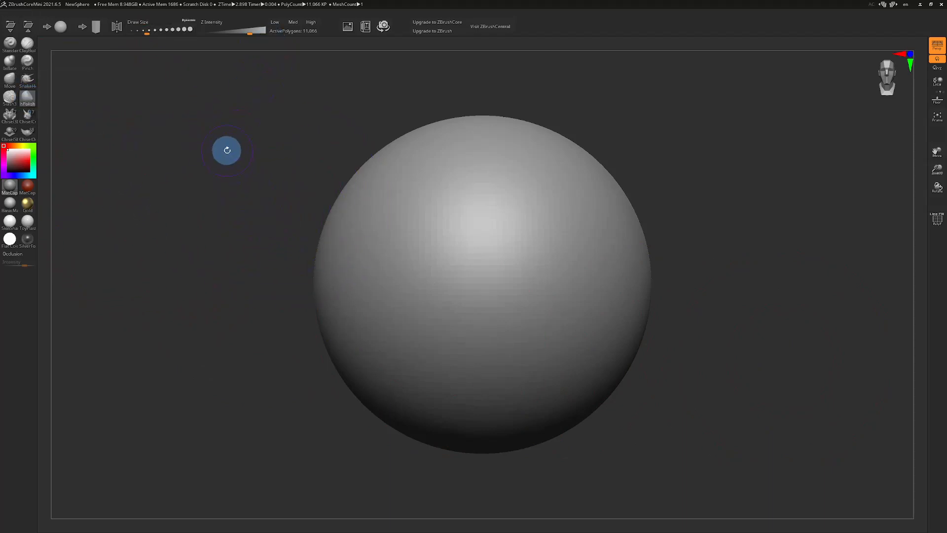
mouse_move(386, 233)
left_mouse_down()
mouse_move(403, 247)
mouse_move(398, 298)
mouse_move(370, 228)
mouse_move(392, 198)
mouse_move(606, 247)
mouse_move(624, 261)
left_mouse_up()
key("s")
mouse_move(557, 284)
left_mouse_down()
mouse_move(556, 235)
mouse_move(526, 269)
left_mouse_up()
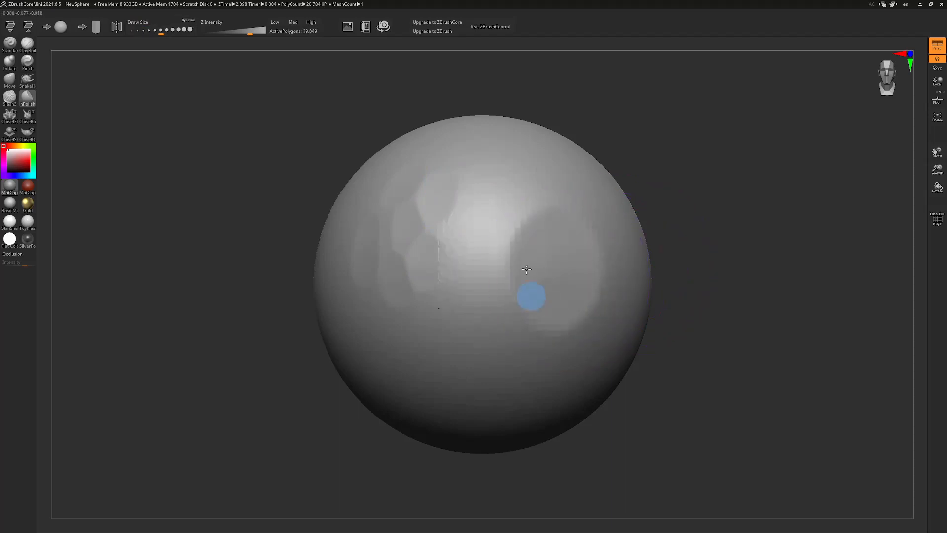
left_click_drag(714, 276, 721, 273)
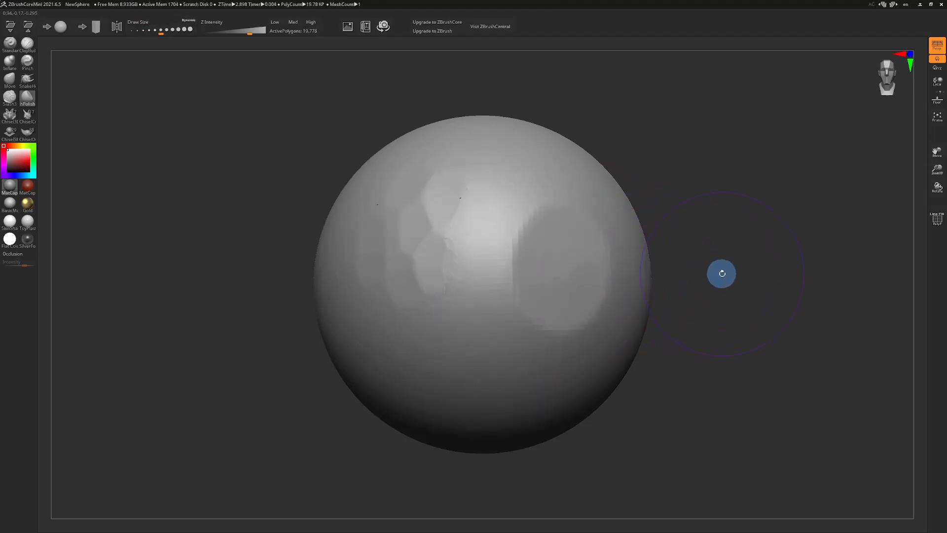
key("ctrl+z")
key("ctrl+z")
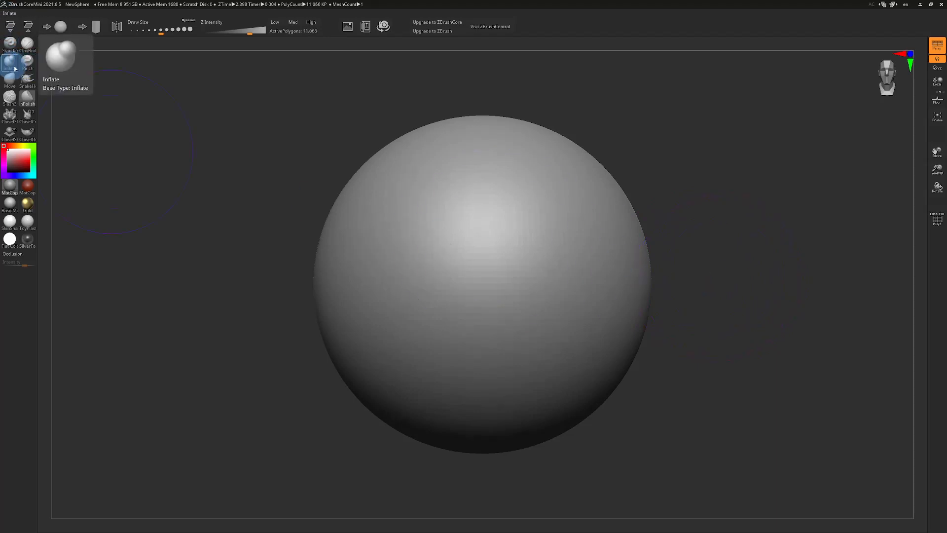
Try the Pinch brush with a long curved stroke along one side of the sphere and examine the crease.
left_click(30, 70)
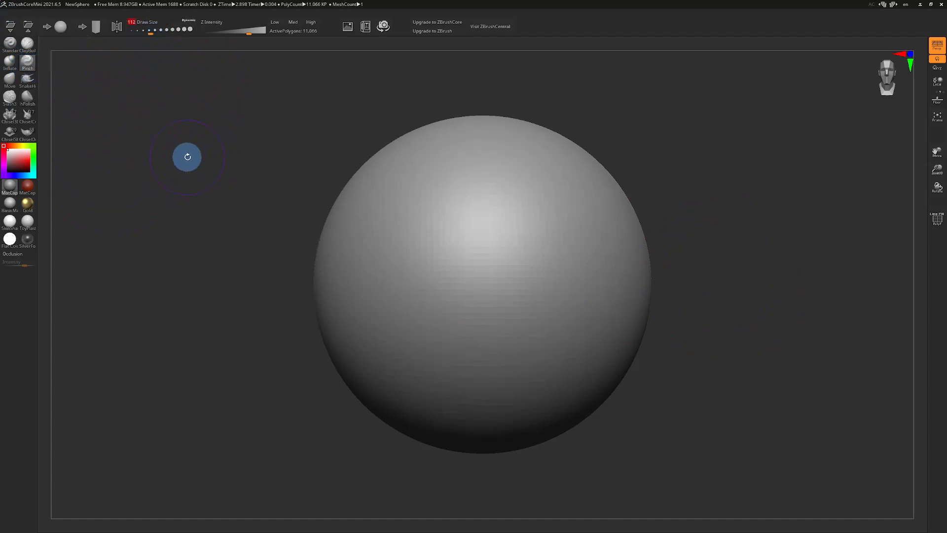
mouse_move(400, 368)
left_mouse_down()
mouse_move(387, 268)
mouse_move(413, 192)
mouse_move(446, 153)
left_mouse_up()
mouse_move(712, 247)
left_mouse_down()
mouse_move(721, 272)
mouse_move(735, 273)
mouse_move(717, 275)
mouse_move(709, 264)
left_mouse_up()
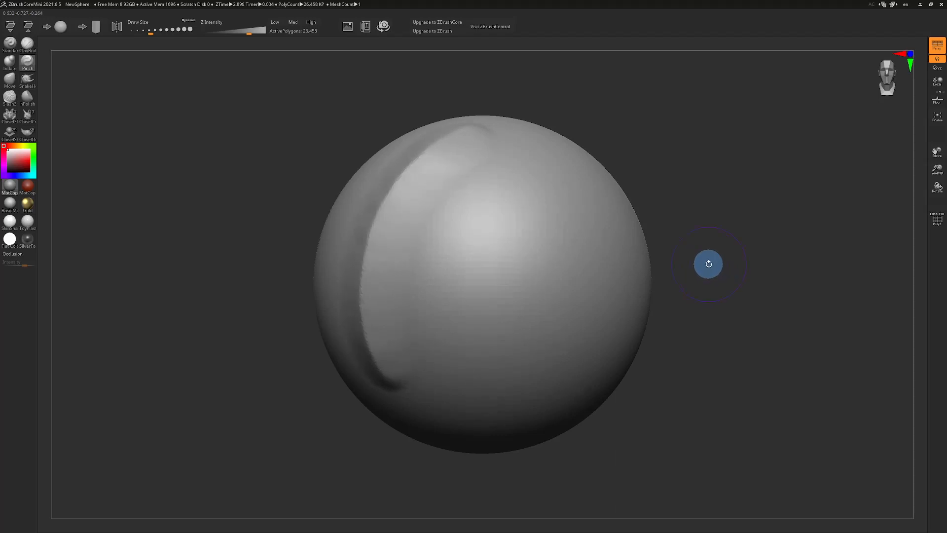
Try the Inflate brush with repeated upward strokes on the sphere, and undo both the Inflate and Pinch strokes.
left_click(10, 62)
mouse_move(508, 359)
left_mouse_down()
mouse_move(514, 253)
mouse_move(534, 195)
left_mouse_up()
left_click_drag(513, 362, 541, 172)
left_click_drag(509, 365, 546, 179)
left_click_drag(725, 298, 717, 298)
key("ctrl+z")
key("ctrl+z")
key("ctrl+z")
key("ctrl+z")
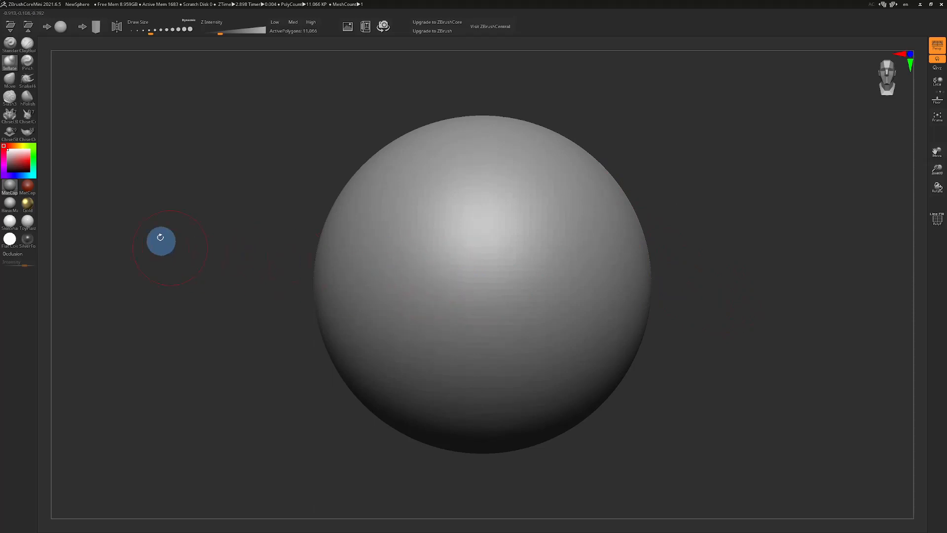
Try the SnakeHook brush by pulling mirrored, branching antlers out of the sphere's upper sides, and undo all the strokes.
left_click(28, 79)
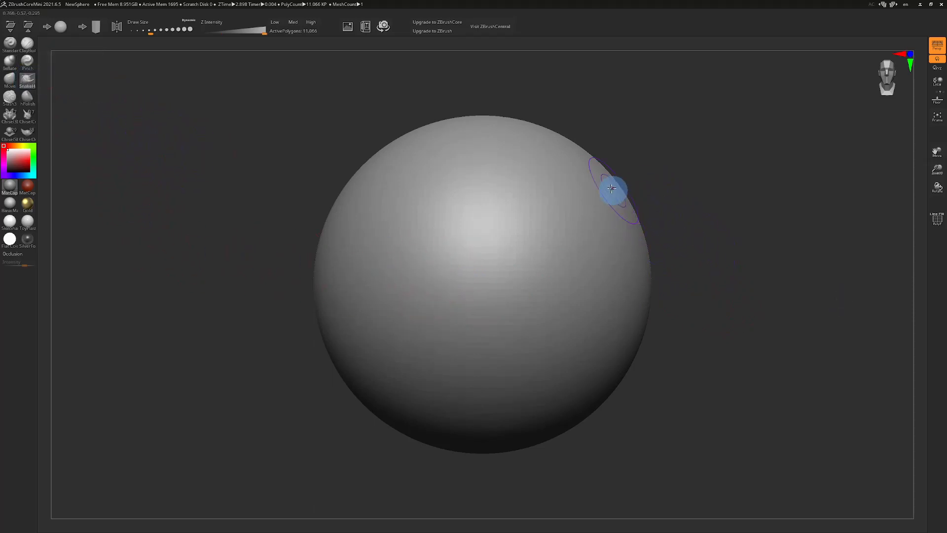
mouse_move(609, 185)
left_mouse_down()
mouse_move(687, 135)
mouse_move(724, 88)
left_mouse_up()
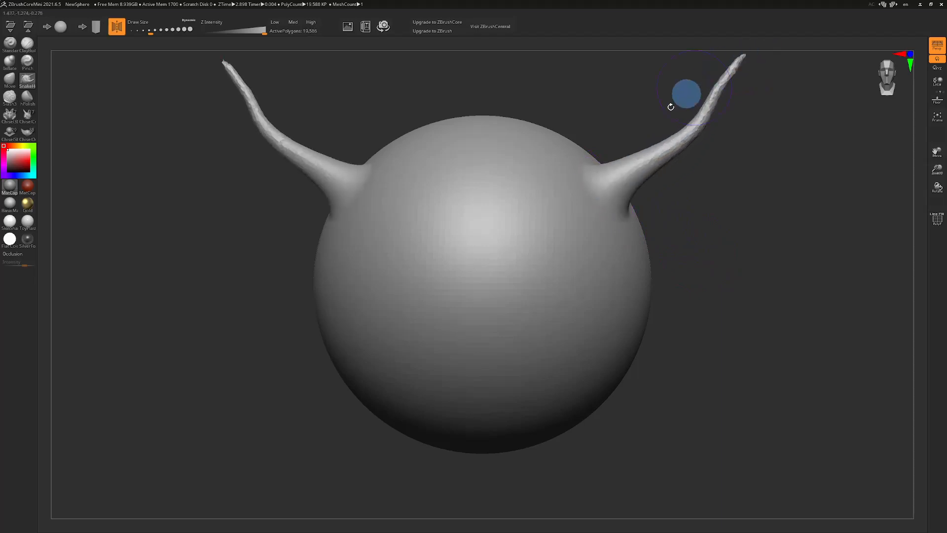
left_click_drag(619, 169, 647, 42)
mouse_move(664, 169)
left_mouse_down()
mouse_move(778, 152)
mouse_move(812, 74)
left_mouse_up()
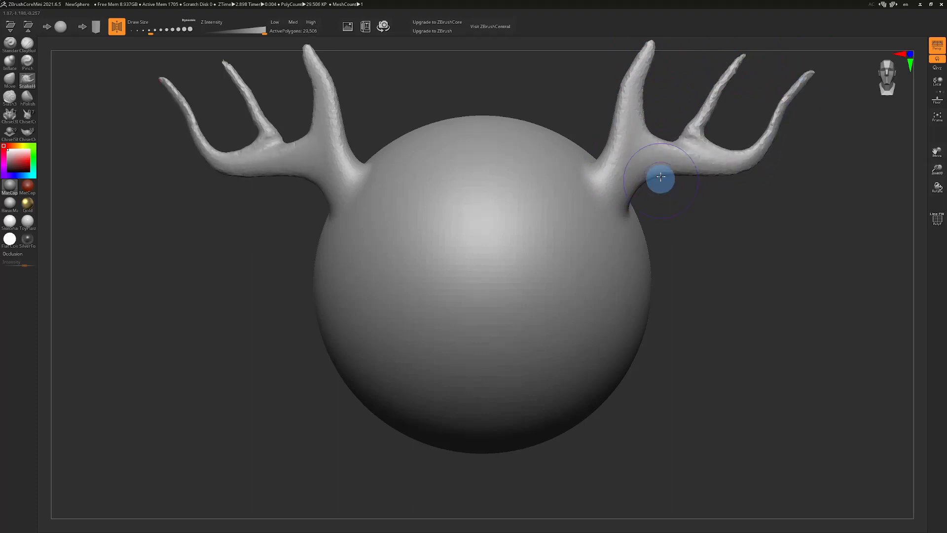
left_click_drag(734, 313, 747, 317)
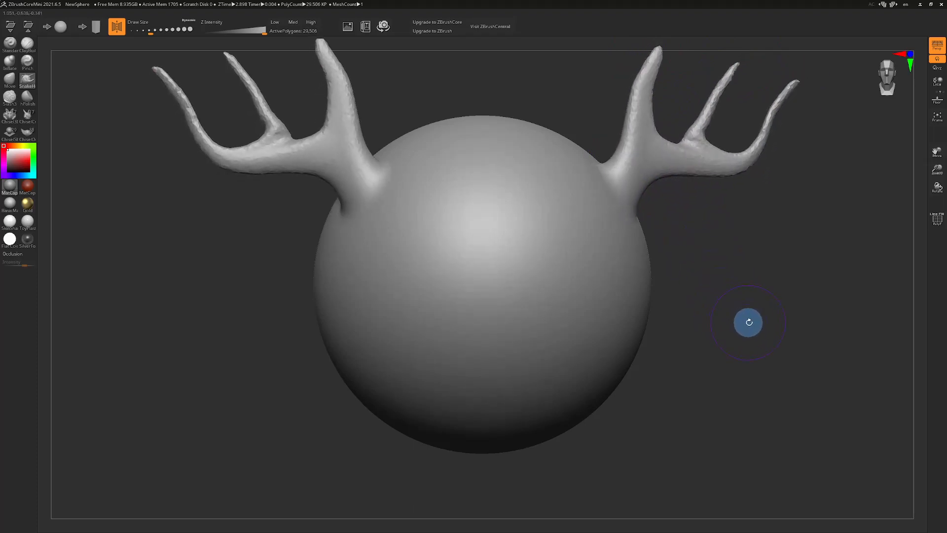
scroll(745, 321, "down", 2)
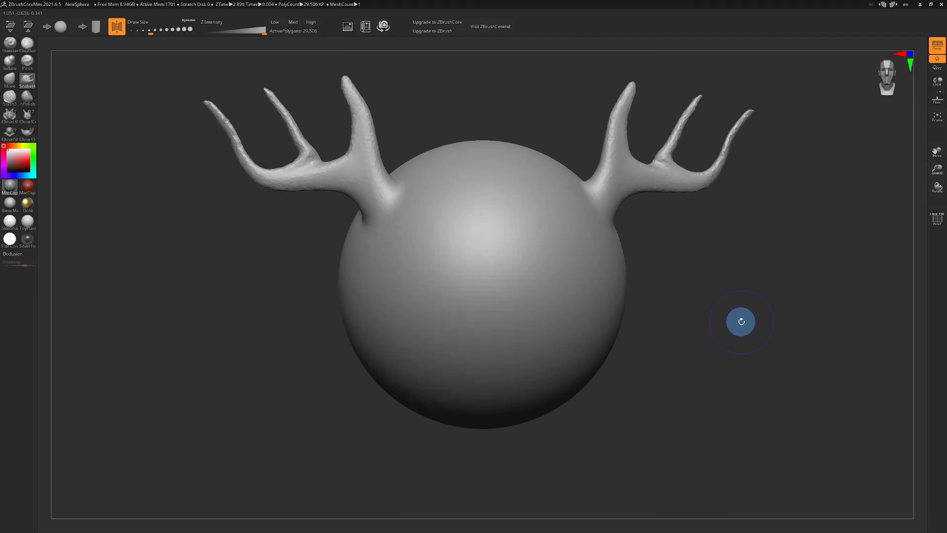
key("ctrl+z")
key("ctrl+z")
key("ctrl+z")
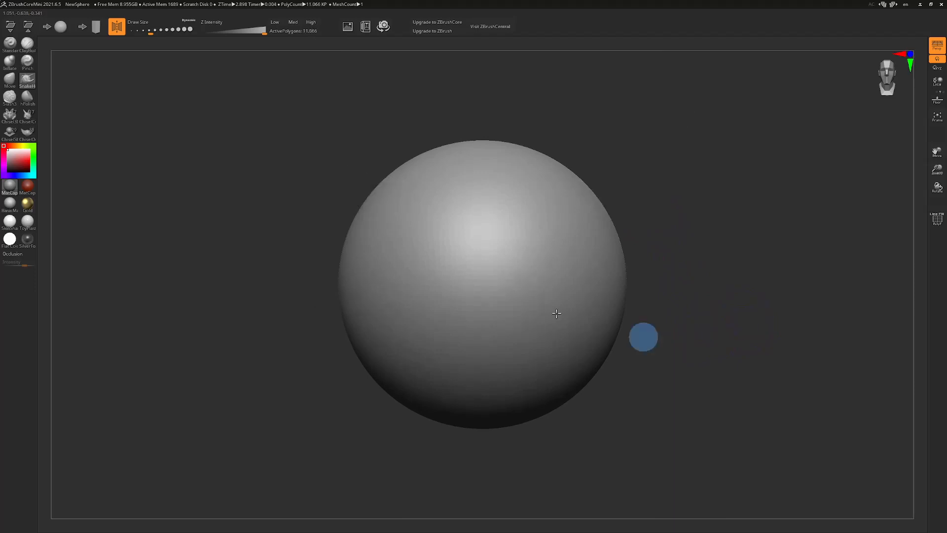
Try the Slash3 brush at a draw size of about 33 by cutting branching zigzag grooves into the sphere, and undo them.
left_click(11, 98)
left_click(140, 35)
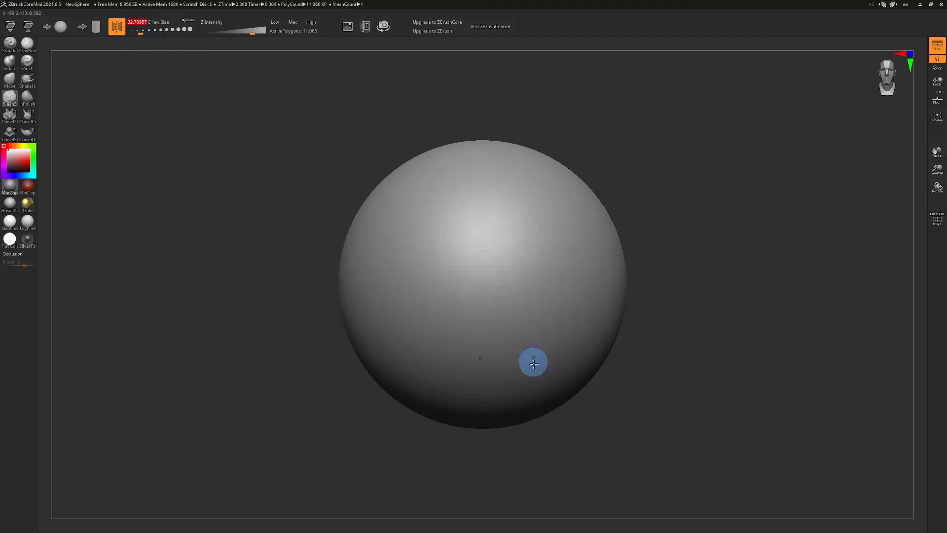
mouse_move(535, 368)
left_mouse_down()
mouse_move(549, 338)
mouse_move(540, 302)
mouse_move(547, 252)
left_mouse_up()
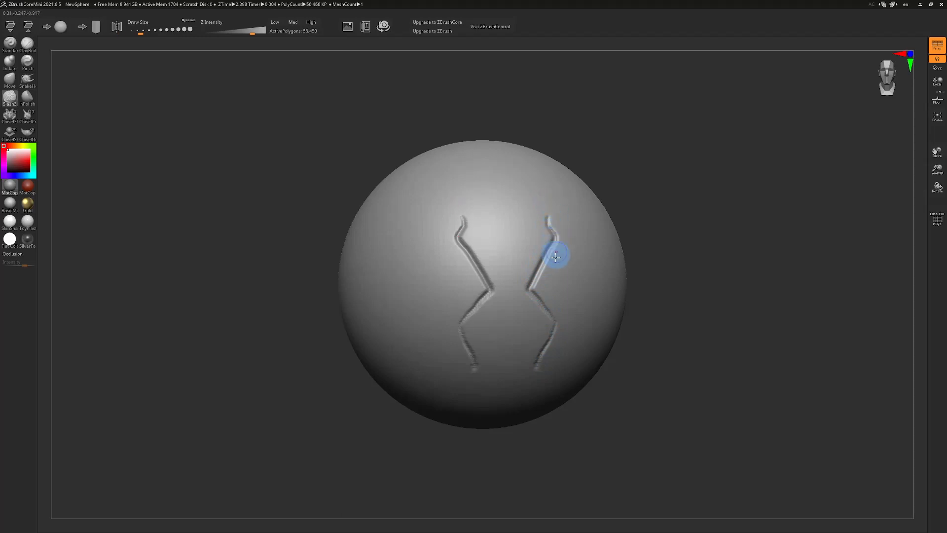
mouse_move(539, 268)
left_mouse_down()
mouse_move(587, 224)
mouse_move(572, 187)
left_mouse_up()
left_click_drag(586, 264, 591, 308)
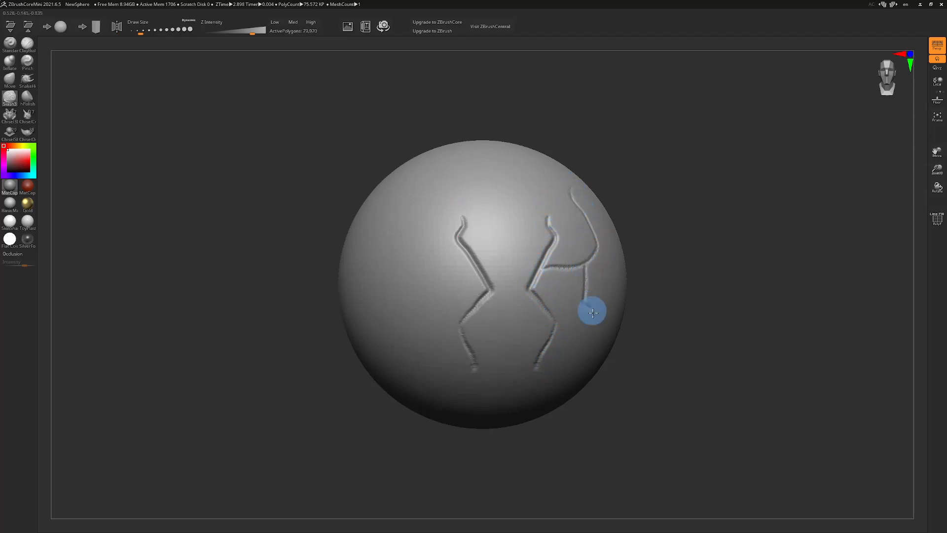
left_click_drag(667, 298, 661, 294)
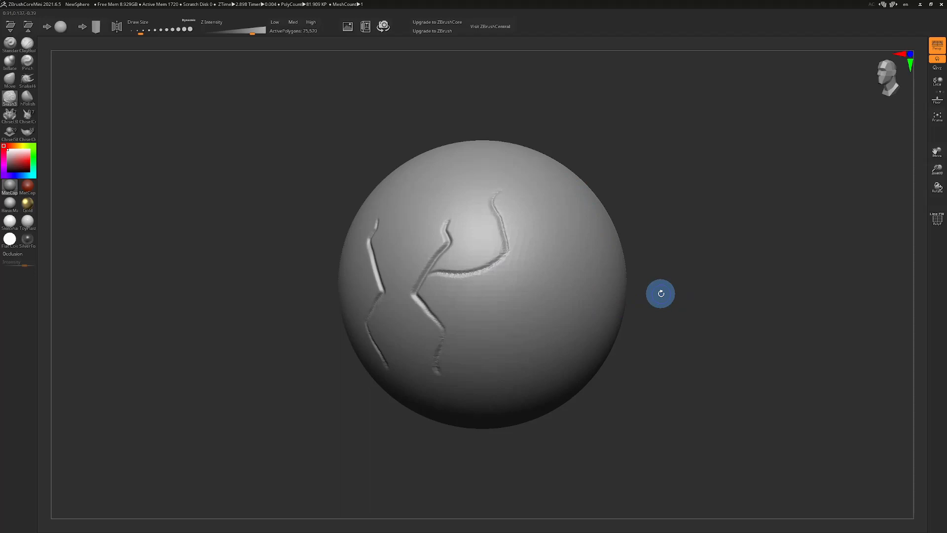
key("ctrl+z")
key("ctrl+z")
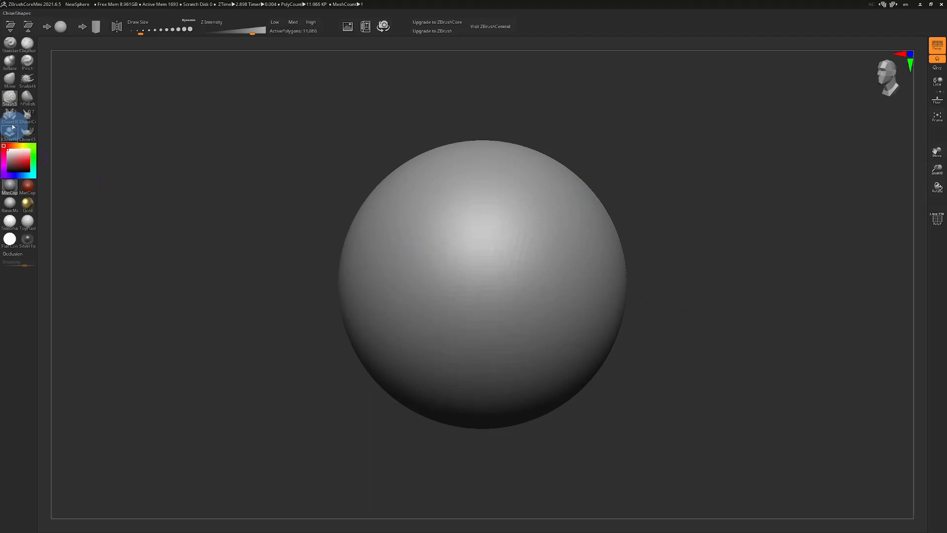
Pull mirrored Animal_Fin01 shapes out of the sphere's upper sides with the organic Chisel brush.
left_click(10, 116)
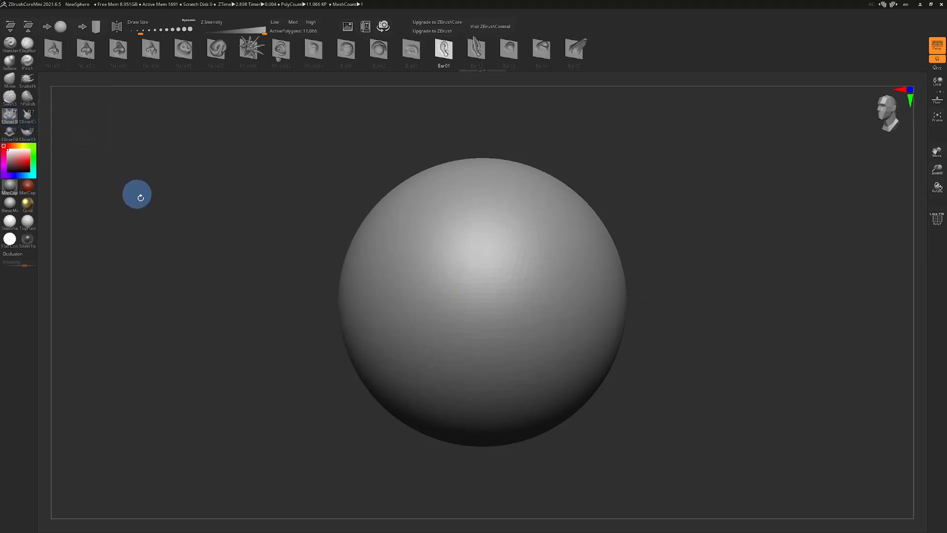
left_click_drag(185, 228, 189, 228)
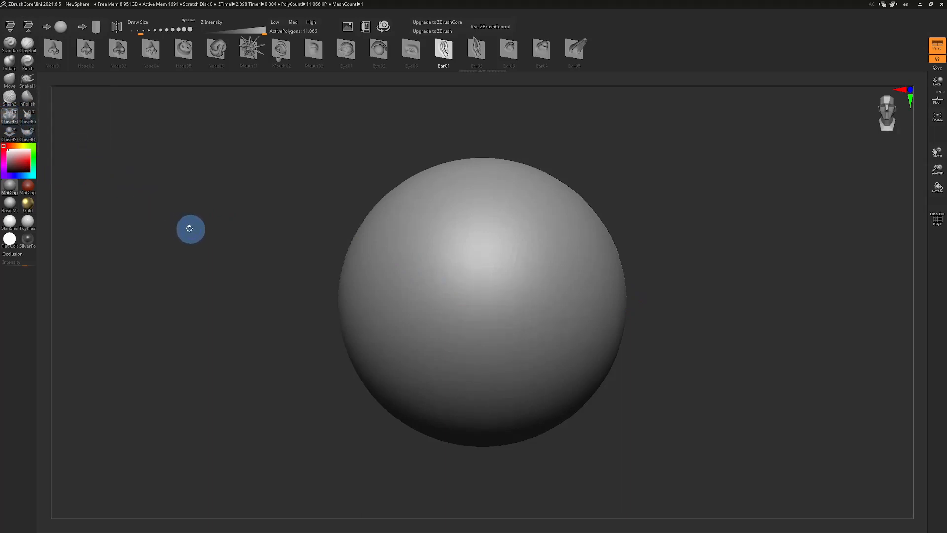
left_click(32, 136)
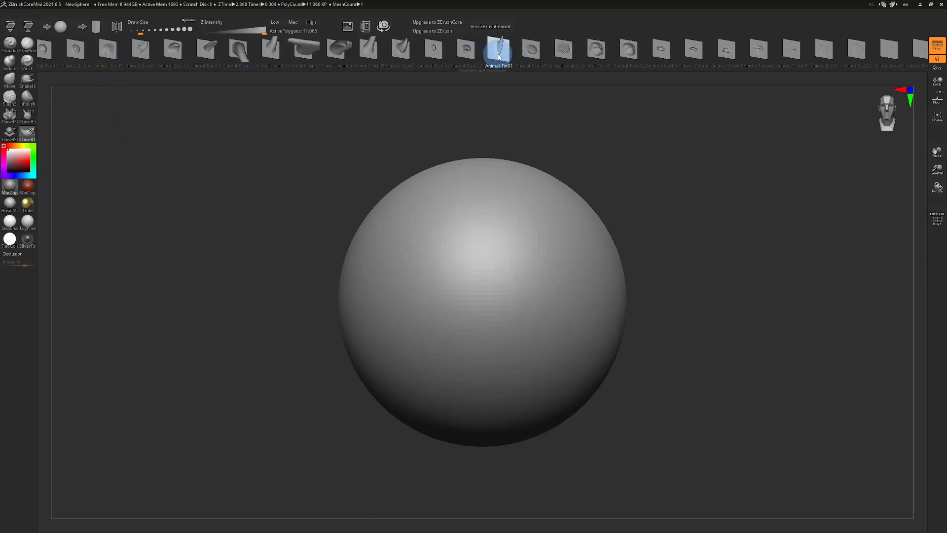
left_click_drag(140, 29, 165, 32)
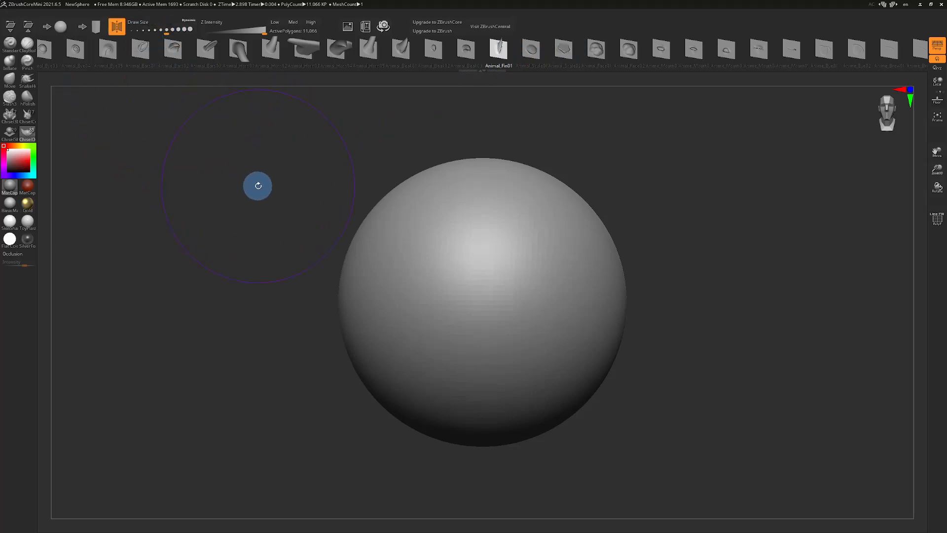
key("s")
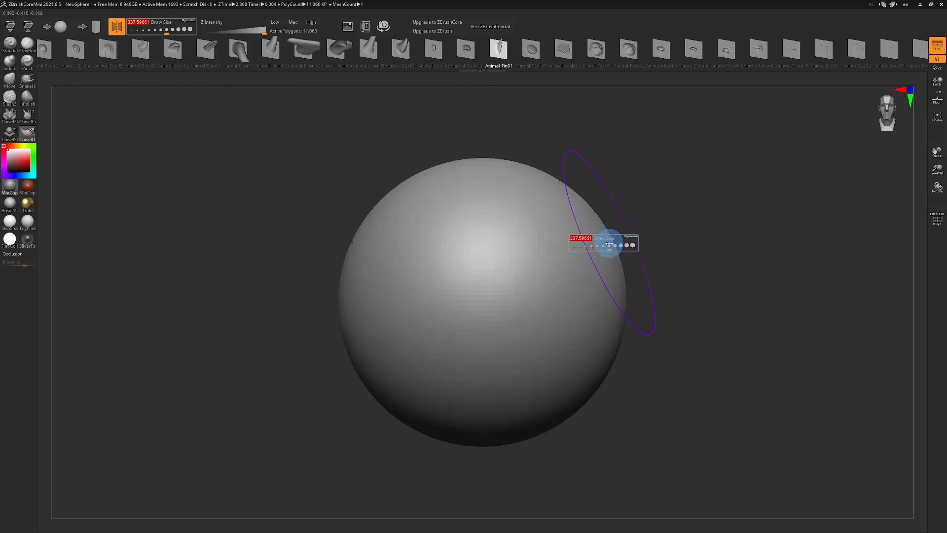
left_click_drag(604, 245, 596, 245)
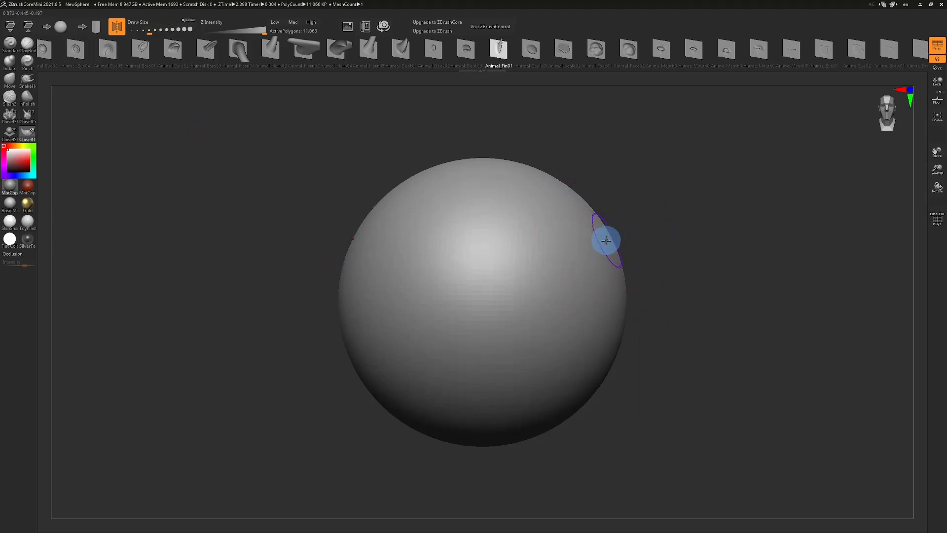
left_click_drag(613, 231, 699, 103)
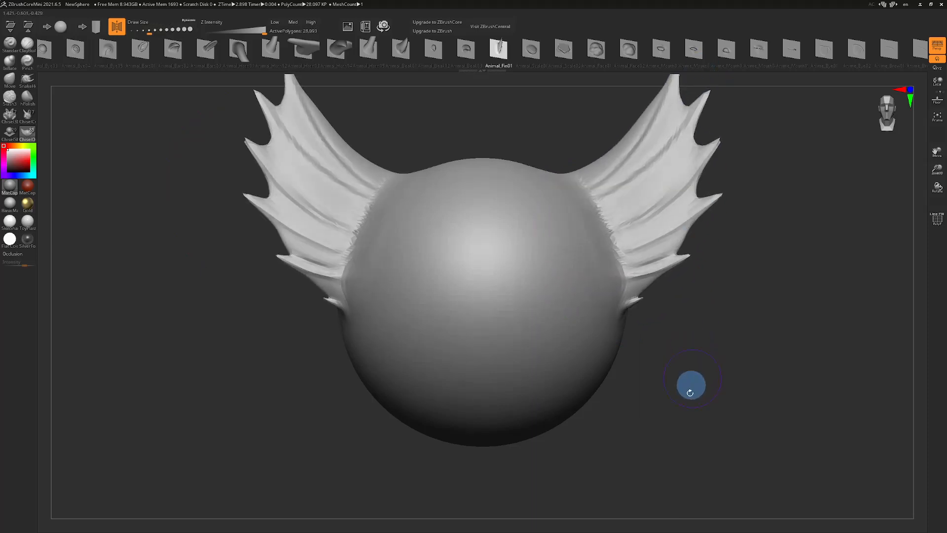
left_click_drag(677, 414, 661, 372)
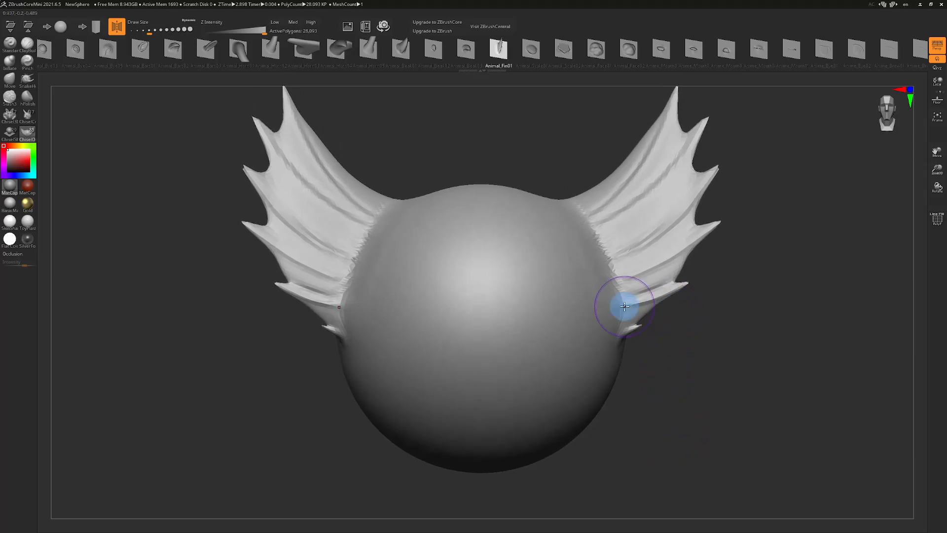
Sculpt ridges along the fins and a long curved ridge down the sphere's front with the Standard brush, and smooth the fin surfaces.
left_click(11, 43)
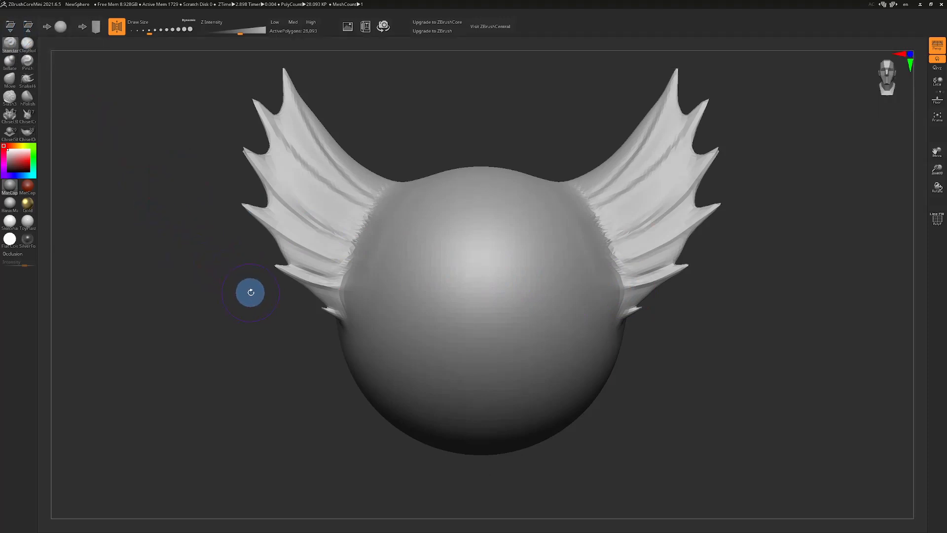
mouse_move(613, 186)
left_mouse_down()
mouse_move(667, 131)
mouse_move(617, 186)
mouse_move(658, 139)
mouse_move(630, 212)
mouse_move(662, 192)
left_mouse_up()
left_click_drag(625, 248, 684, 206)
left_click_drag(569, 217, 519, 427)
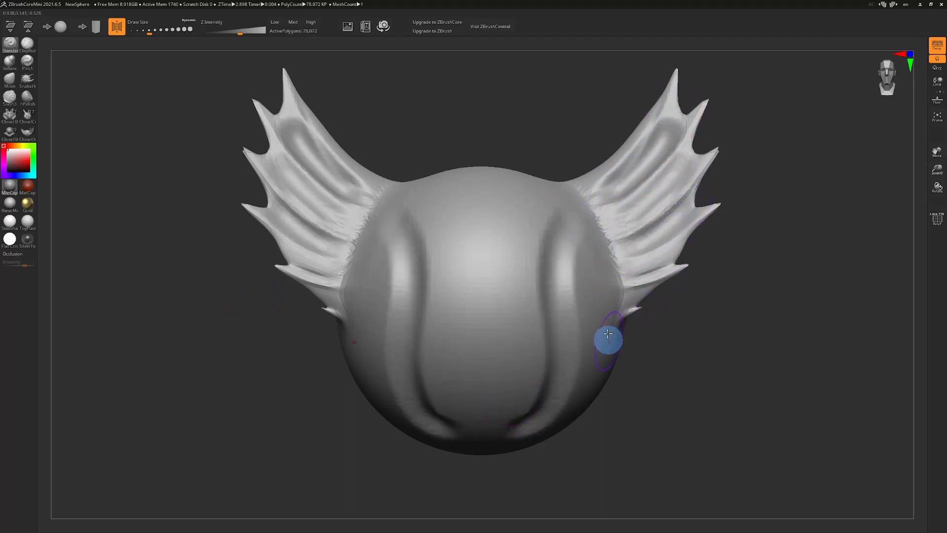
left_click_drag(575, 235, 587, 353, "shift")
mouse_move(622, 245)
left_mouse_down("shift")
mouse_move(610, 186)
mouse_move(627, 232)
mouse_move(601, 271)
mouse_move(604, 181)
left_mouse_up("shift")
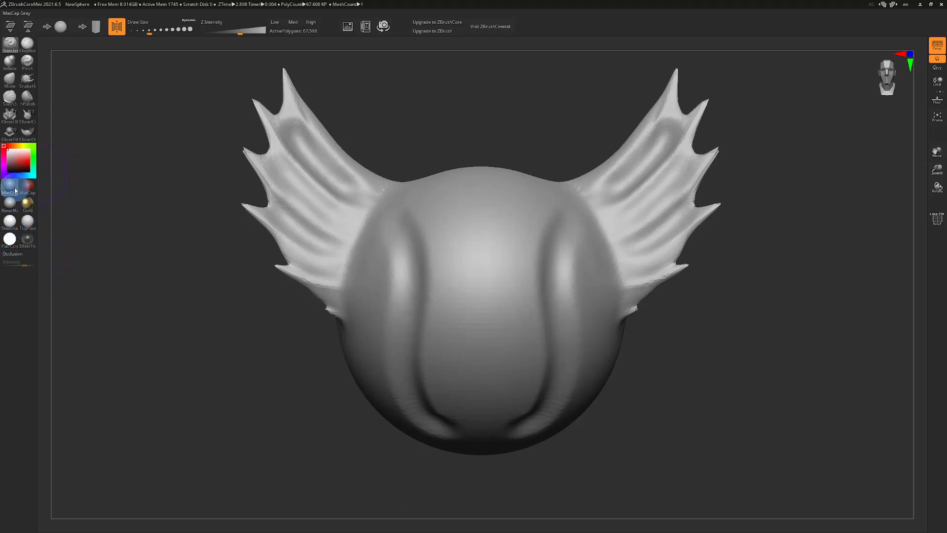
Try the MatCap Red Wax and Gold materials on the winged sphere.
mouse_move(15, 190)
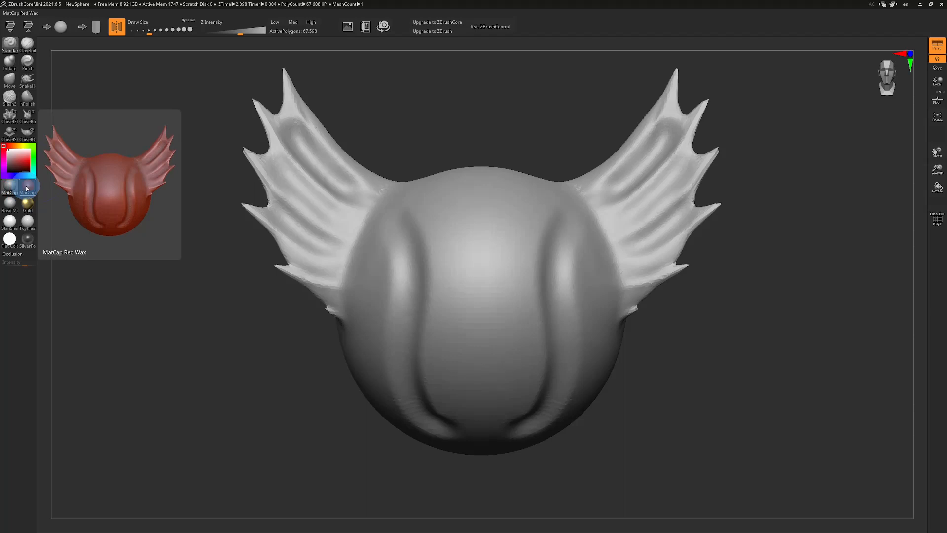
left_click(27, 188)
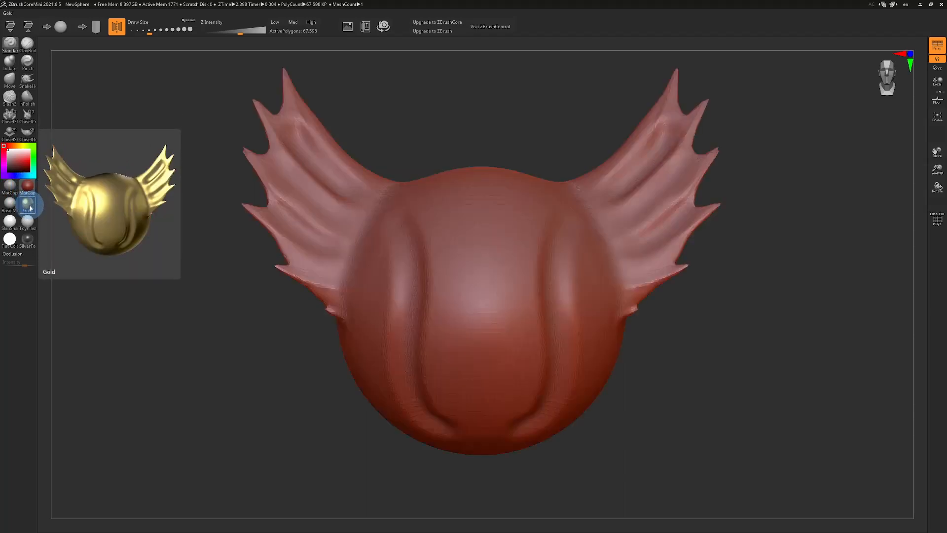
left_click(31, 208)
mouse_move(26, 240)
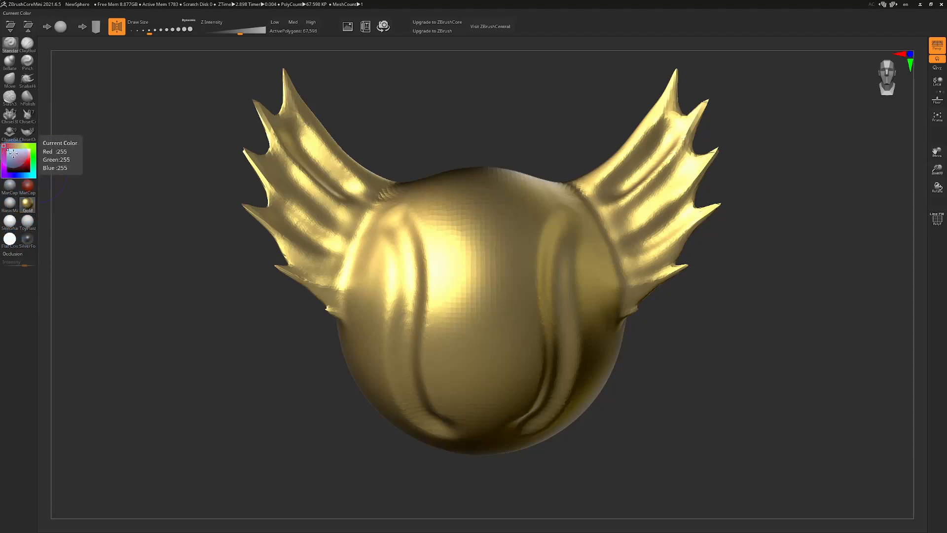
Try red and green colors on the Gold material, and restore white with the MatCap Gray material.
left_click(30, 158)
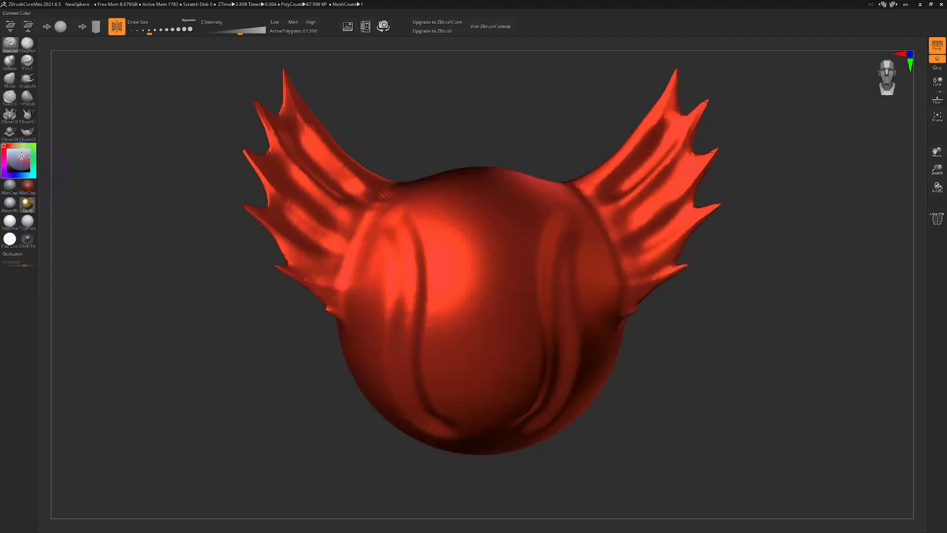
left_click(29, 157)
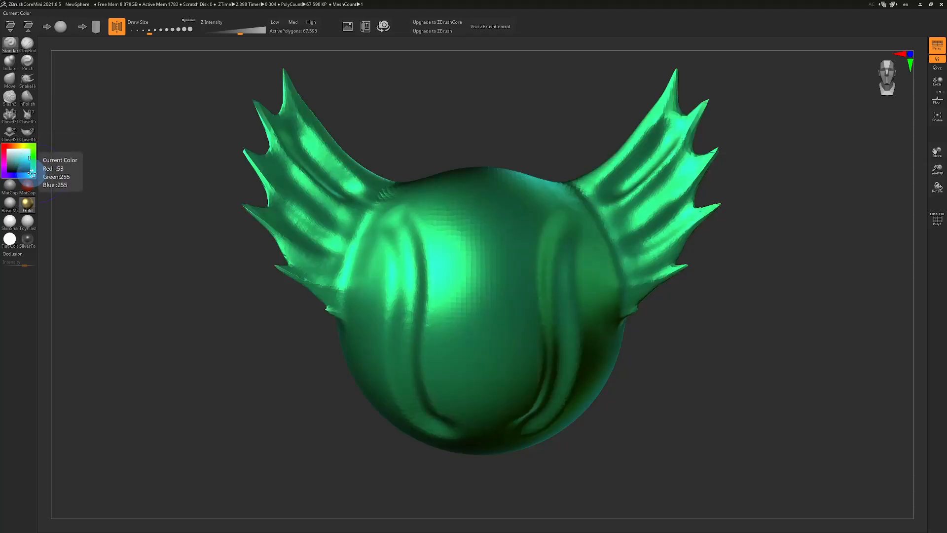
left_click(28, 174)
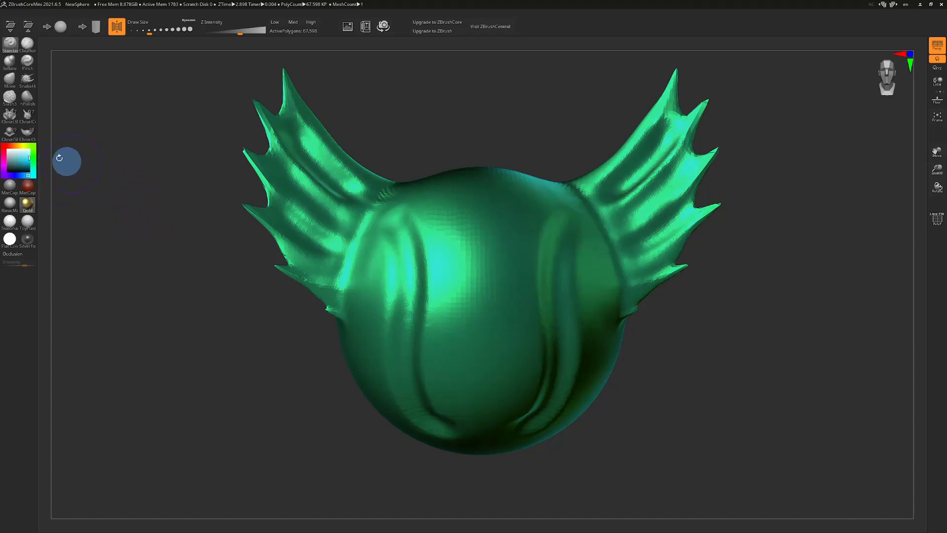
left_click(12, 149)
left_click(4, 148)
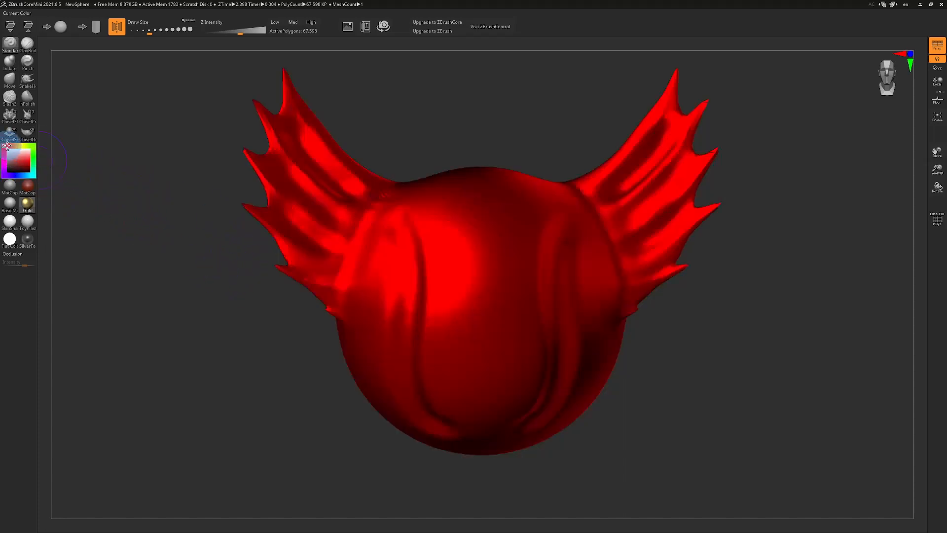
left_click(4, 146)
left_click(9, 184)
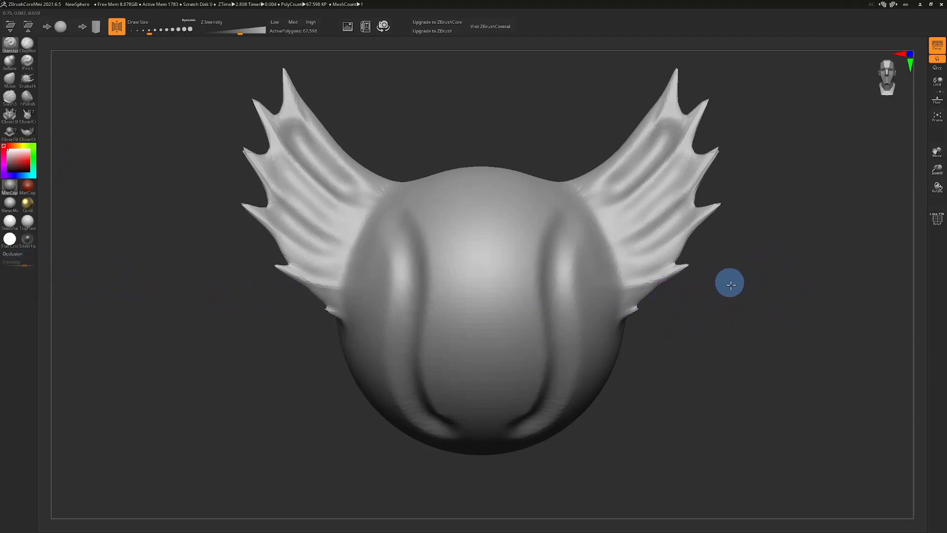
Activate Occlusion for a close-up of one fin and set its intensity to 100.
scroll(729, 281, "up", 5)
scroll(730, 341, "up", 5)
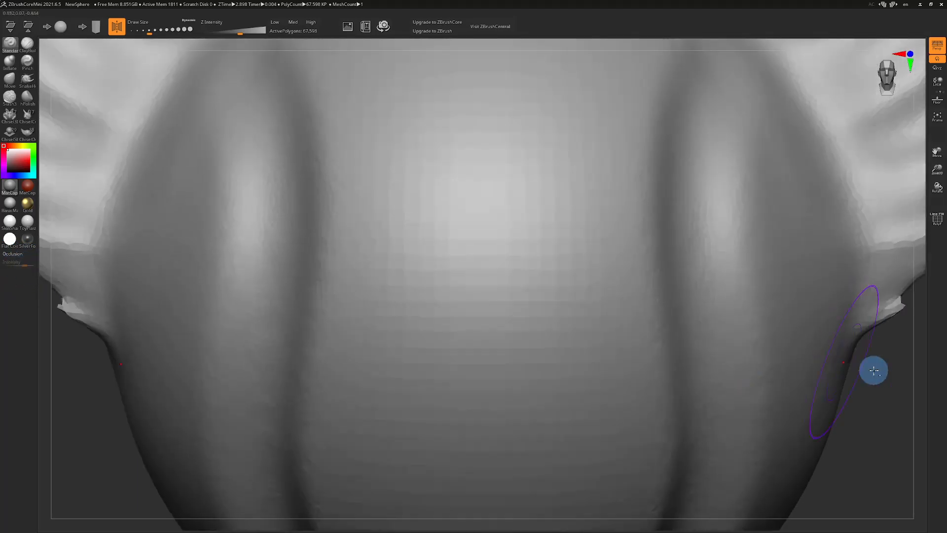
scroll(843, 393, "up", 3)
scroll(510, 472, "down", 3)
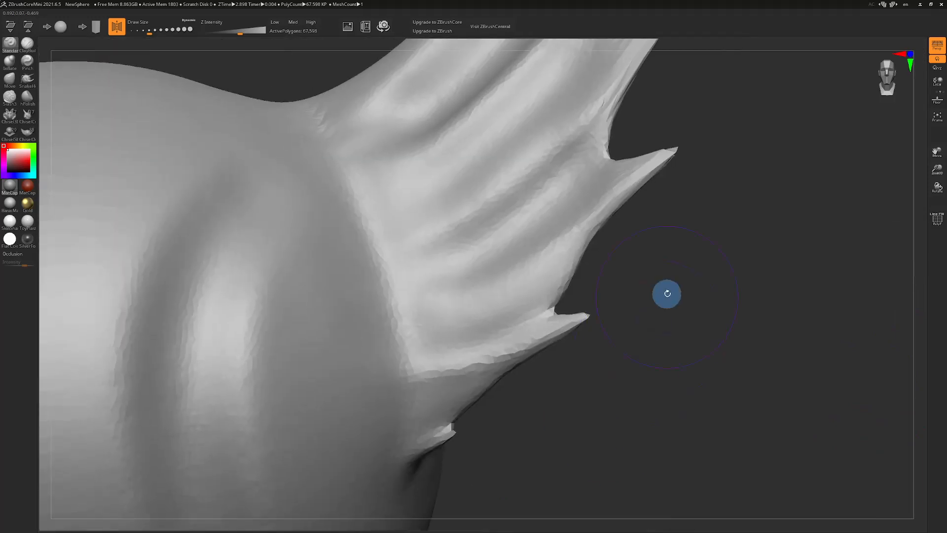
scroll(672, 308, "up", 3)
left_click_drag(702, 372, 704, 376, "alt")
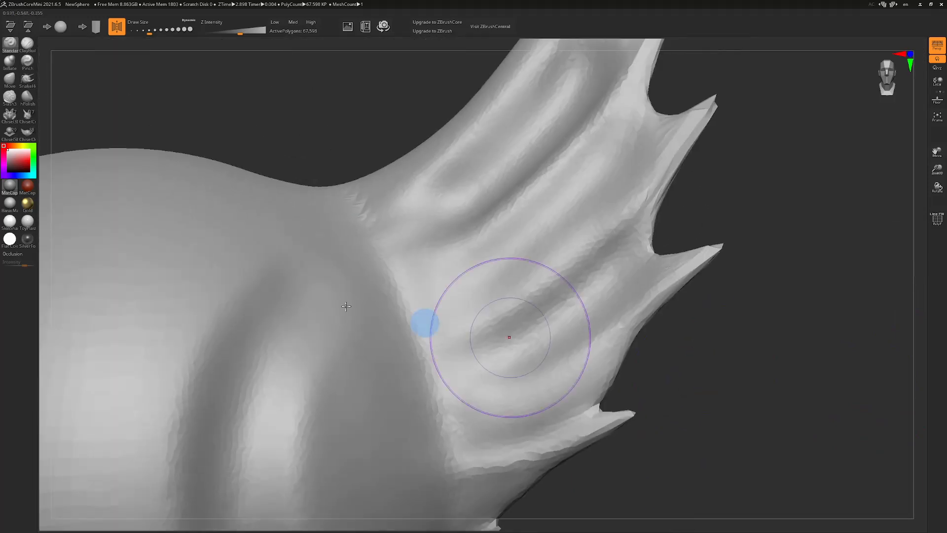
left_click(19, 254)
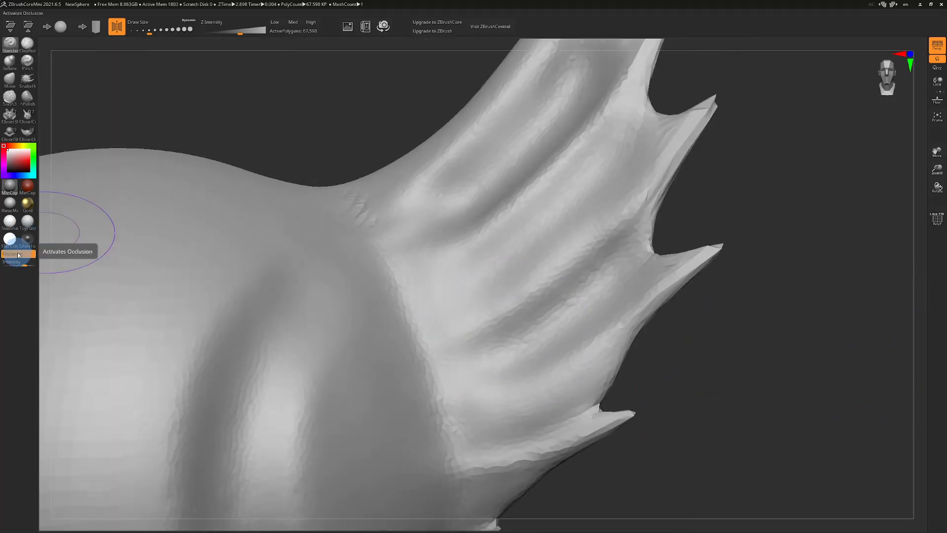
left_click_drag(24, 265, 33, 266)
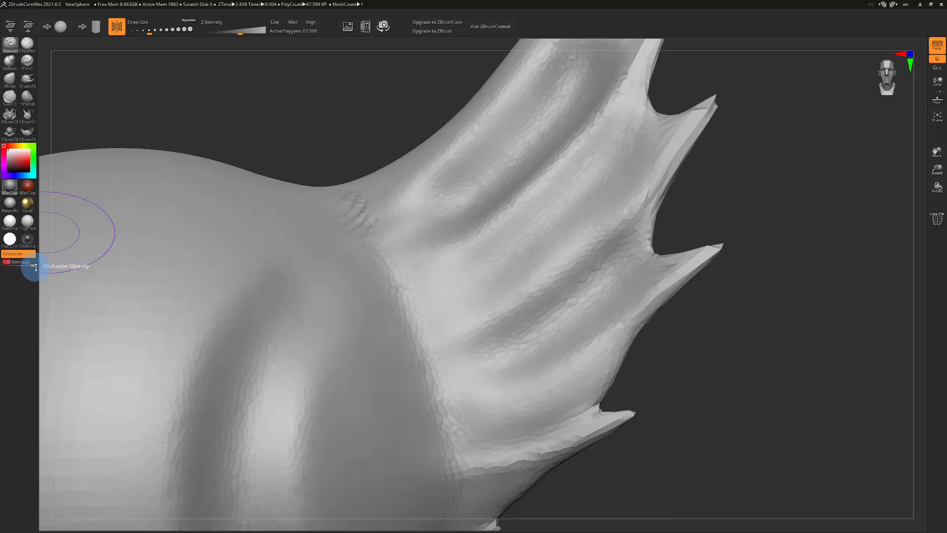
Sculpt and smooth the ridges and a spike on one fin with the Standard brush at a smaller draw size.
key("s")
left_click_drag(778, 359, 769, 364)
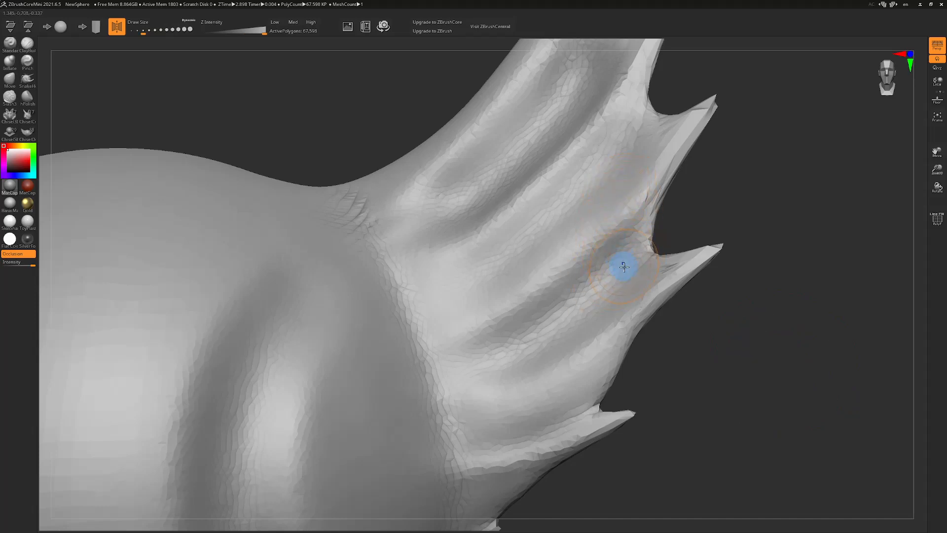
left_click_drag(490, 357, 468, 370, "shift")
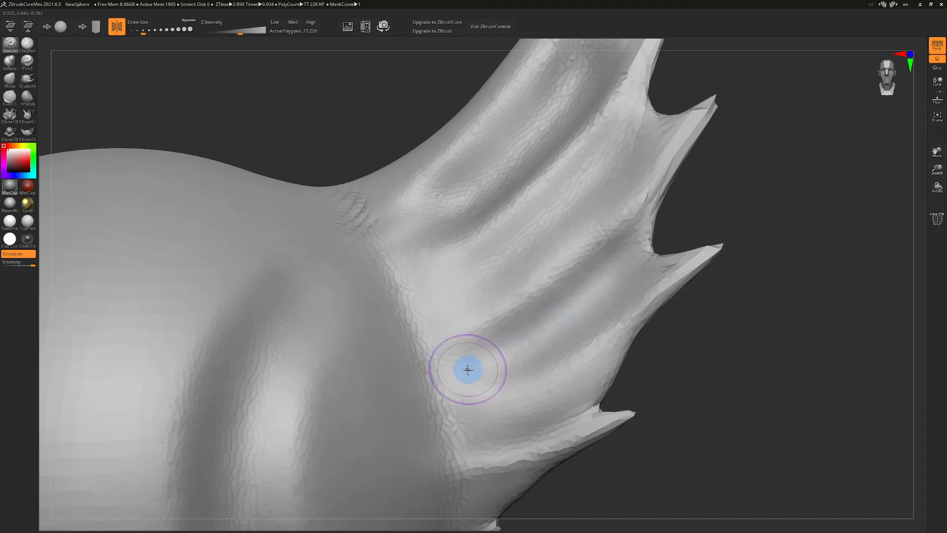
left_click_drag(703, 101, 641, 191)
left_click_drag(576, 249, 570, 276, "shift")
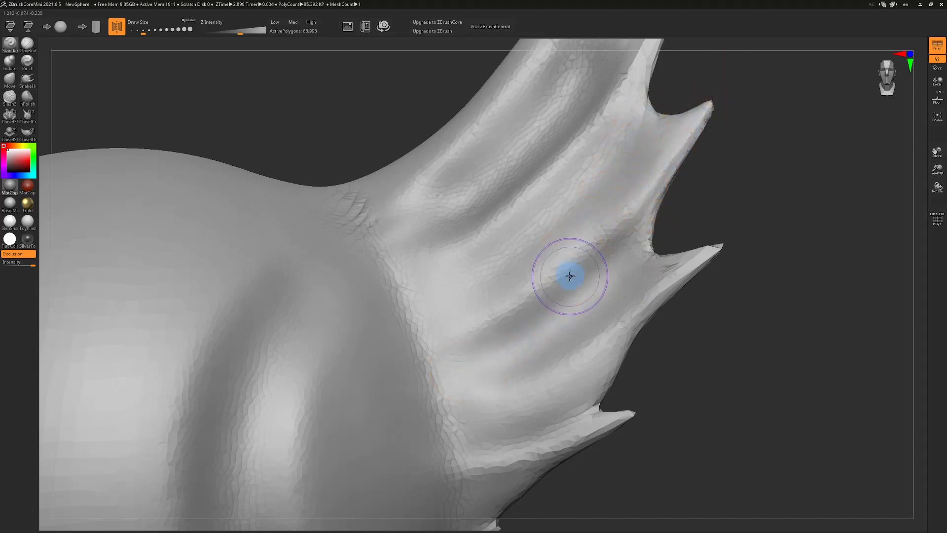